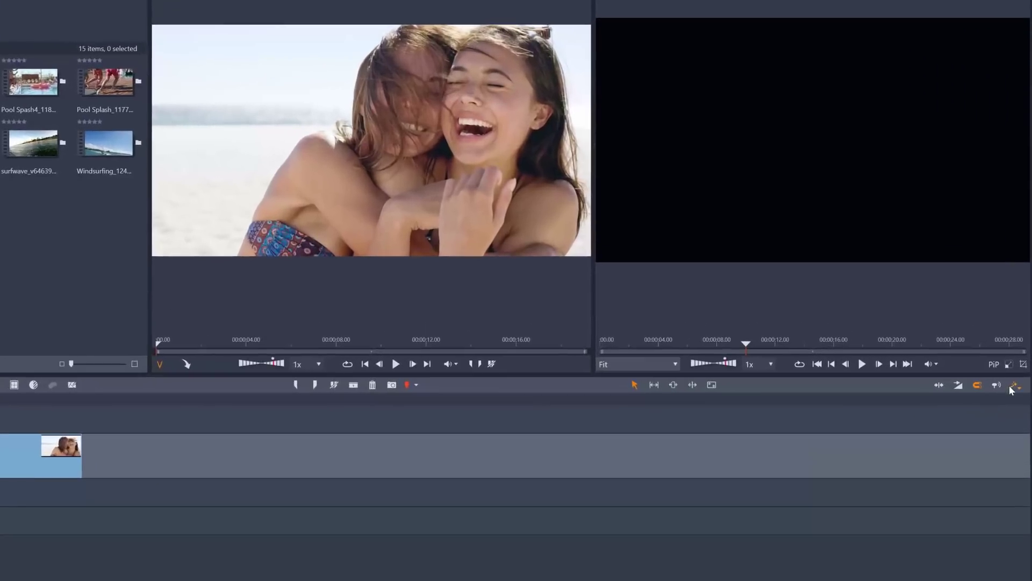
Choose a different timeline editing mode and play the laughing-girls clip in the source preview.
left_click(1013, 387)
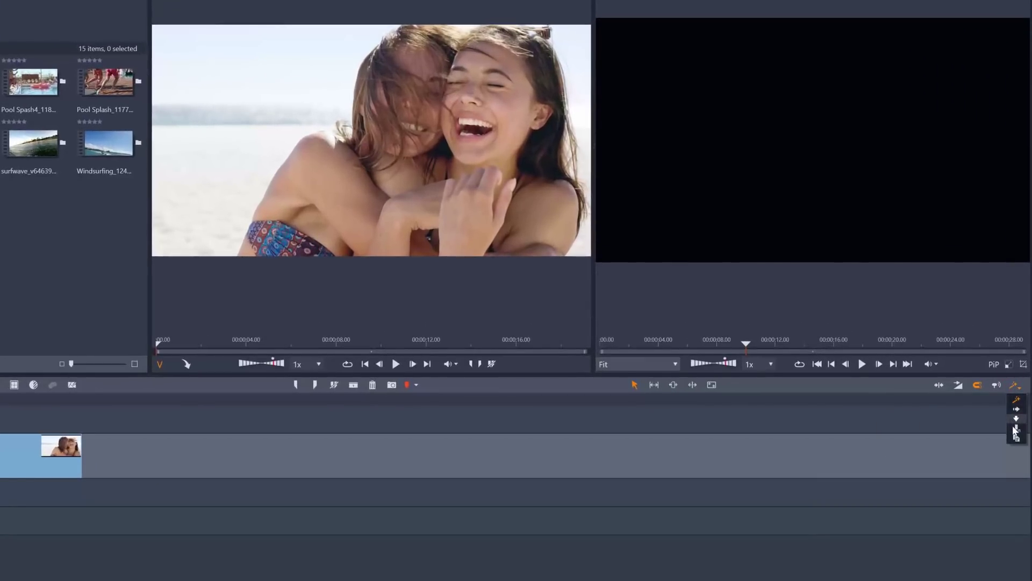
left_click(1017, 431)
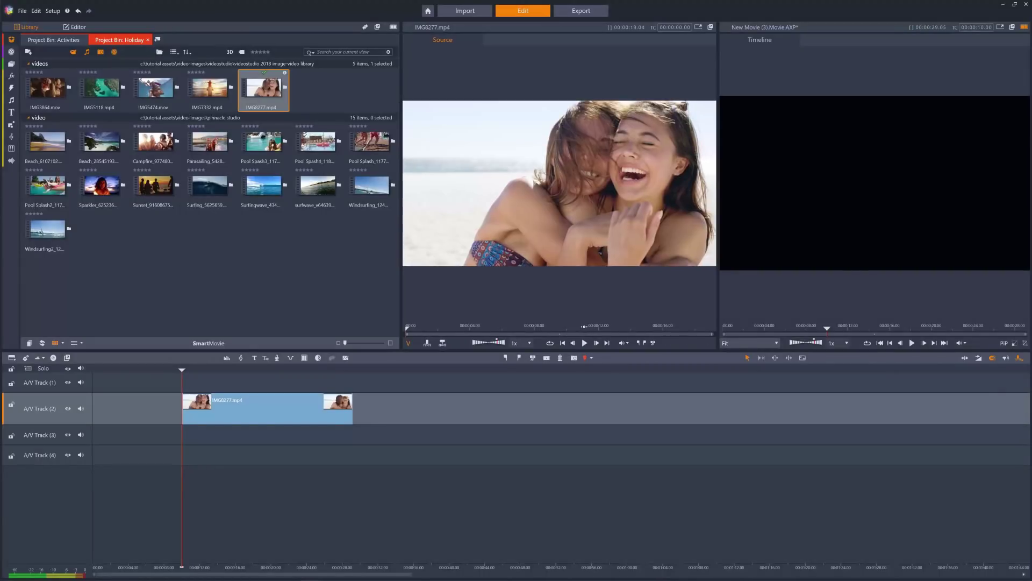
left_click(584, 343)
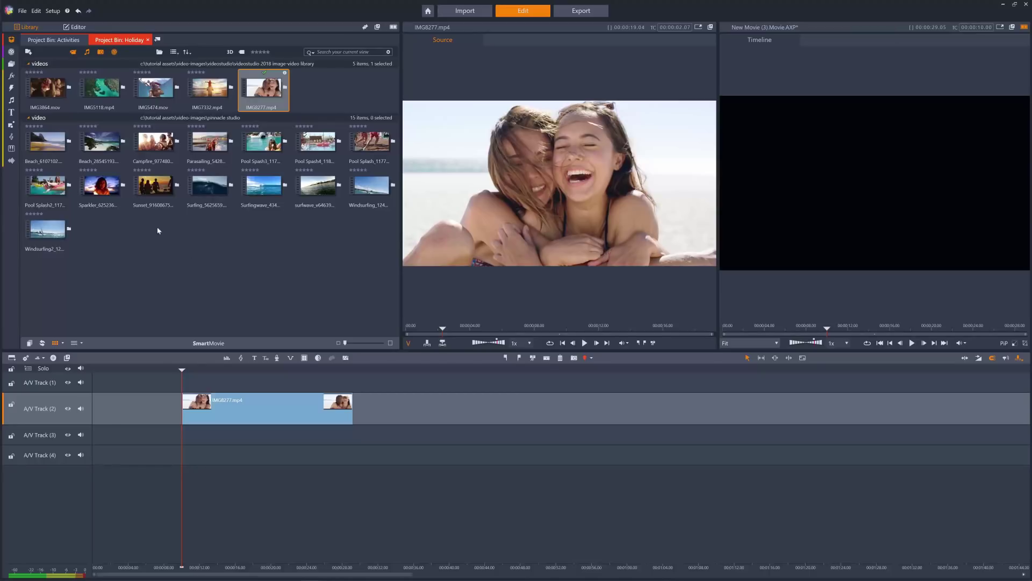
left_click(56, 145)
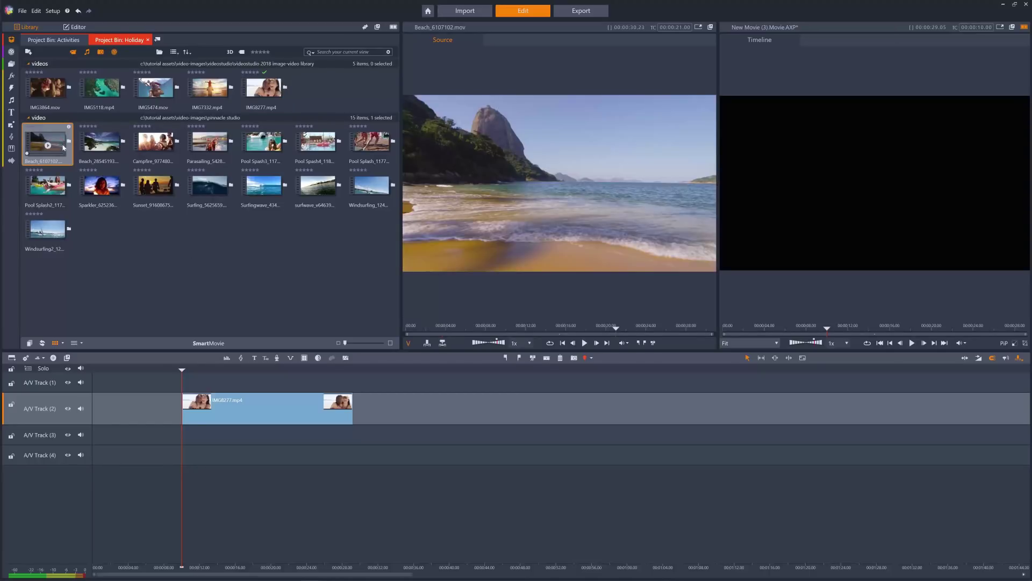
double_click(102, 144)
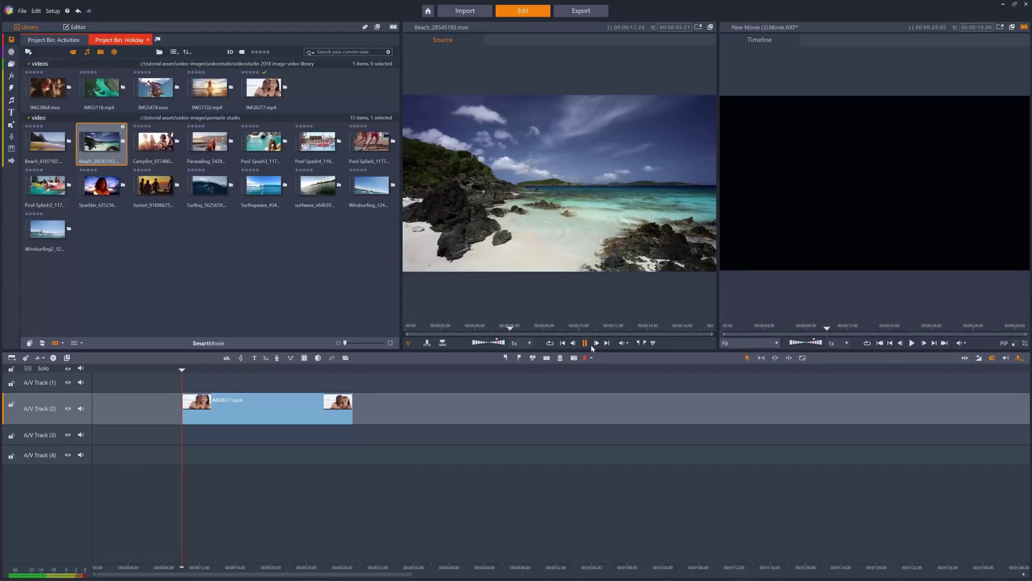
left_click(585, 342)
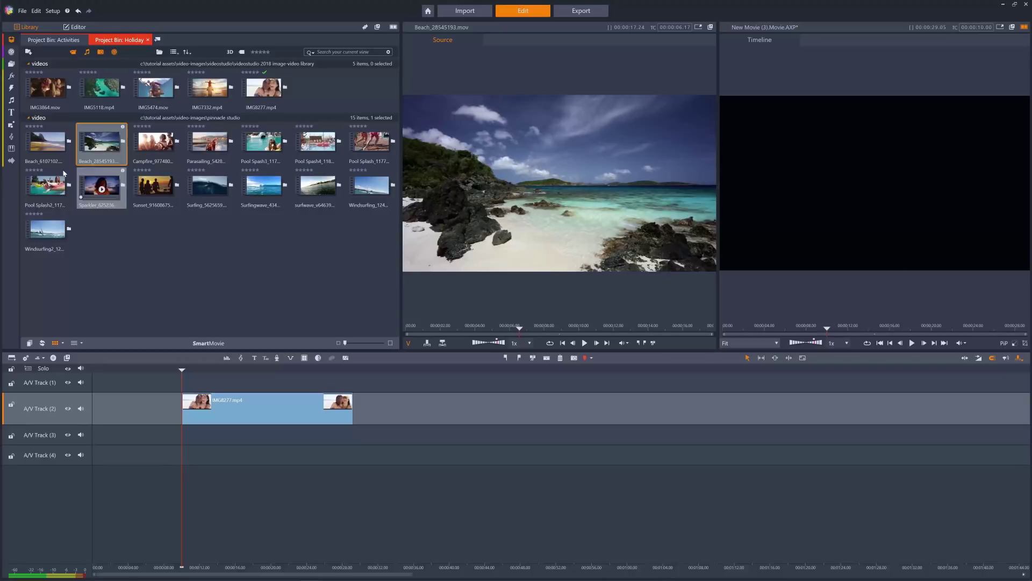
double_click(57, 152)
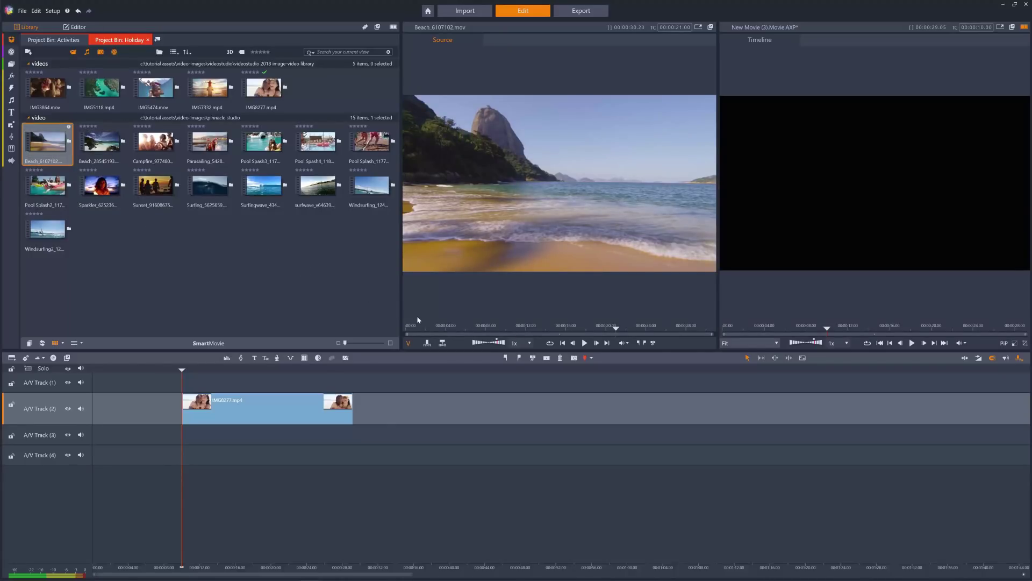
left_click_drag(419, 326, 407, 327)
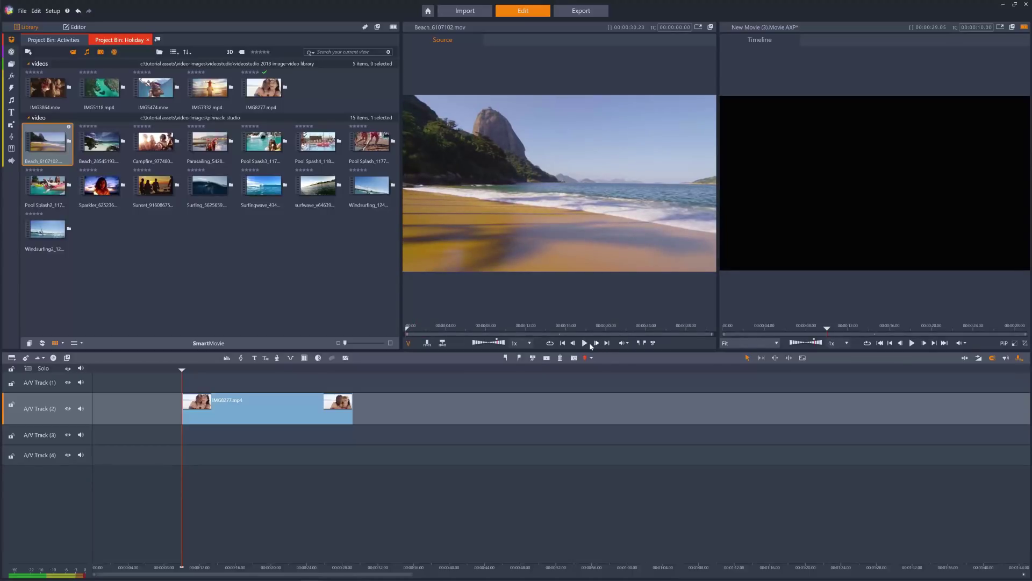
left_click(586, 343)
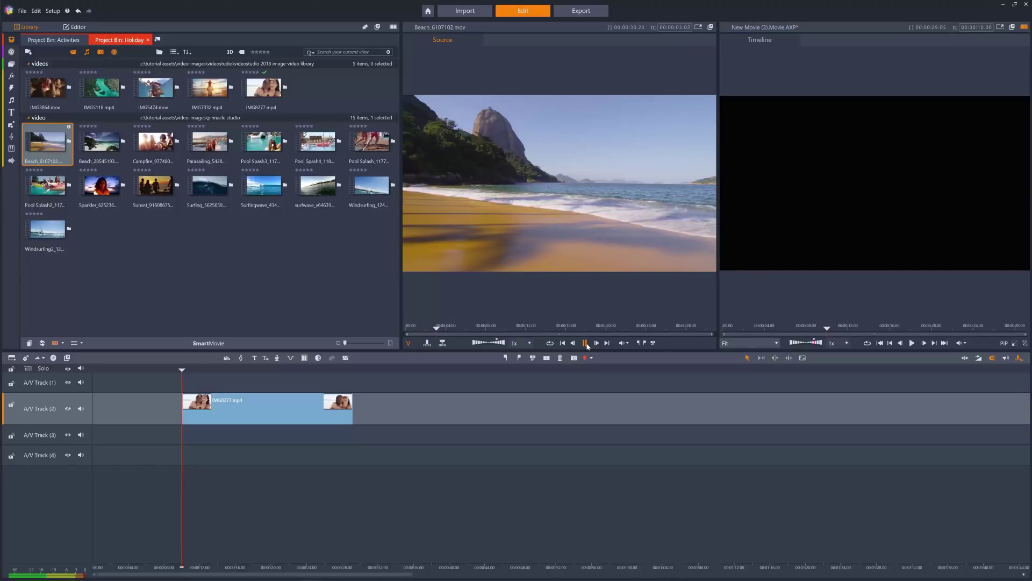
left_click(587, 344)
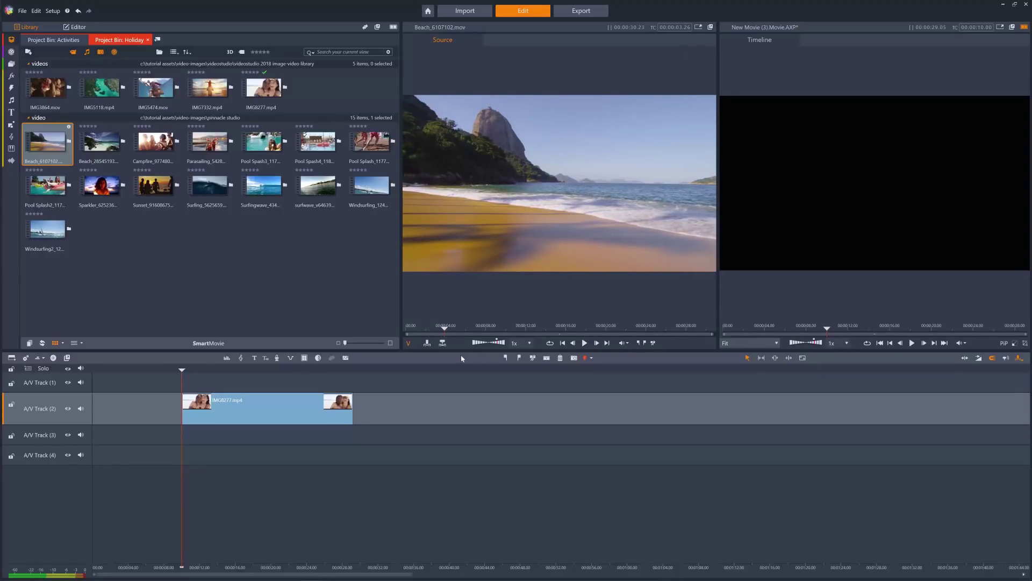
Mark the timeline range from the movie start to the laughing-girls clip start.
left_click_drag(184, 370, 59, 376)
left_click(506, 359)
left_click_drag(173, 369, 183, 369)
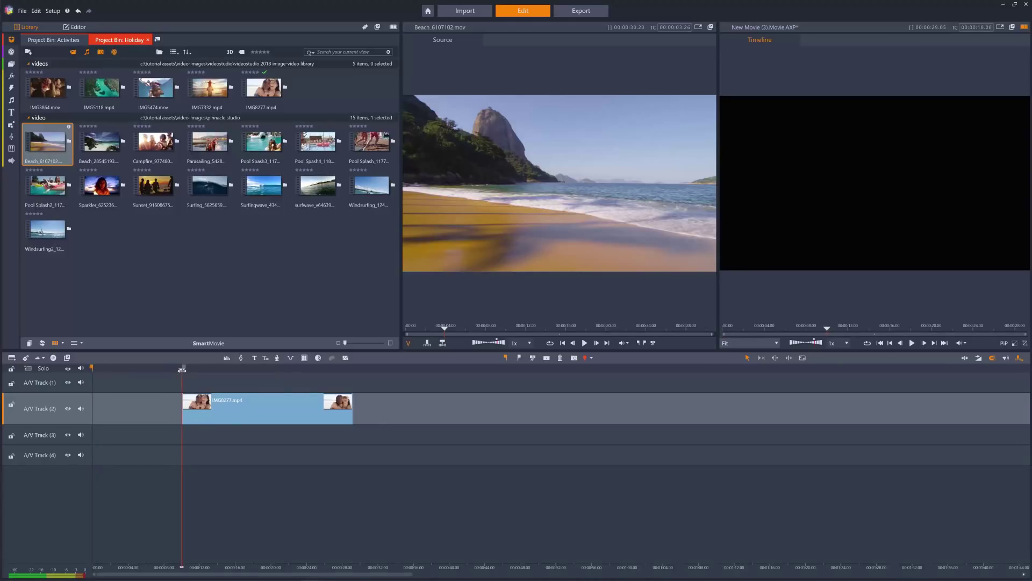
left_click(519, 358)
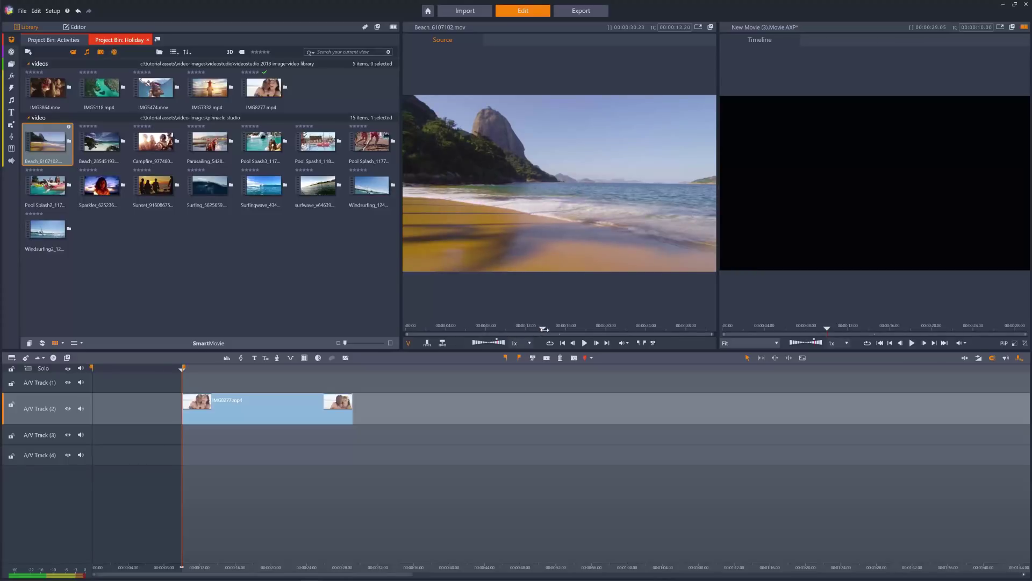
Set the beach clip's source in-point about twelve seconds into the footage.
left_click_drag(562, 327, 526, 326)
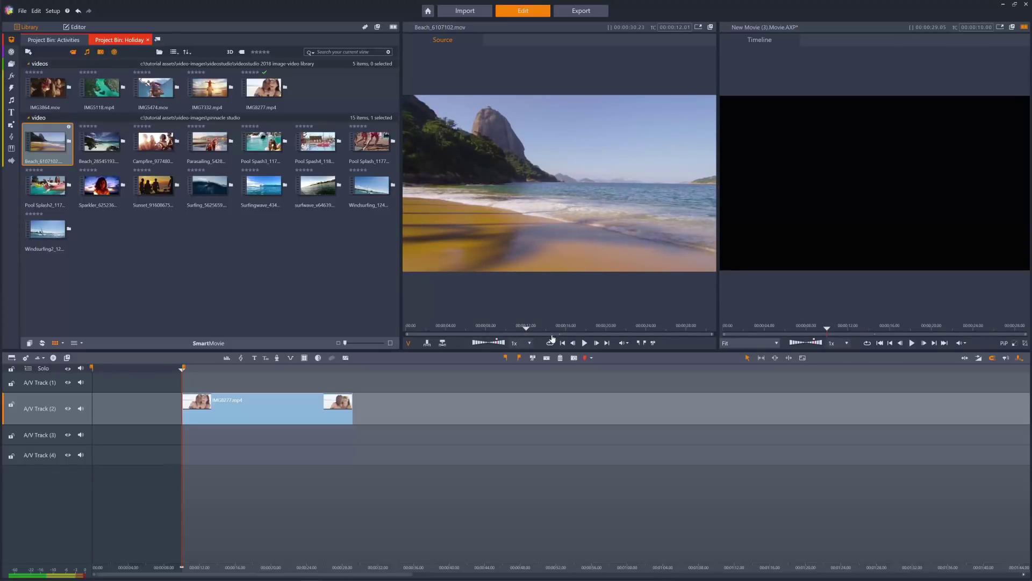
left_click(641, 343)
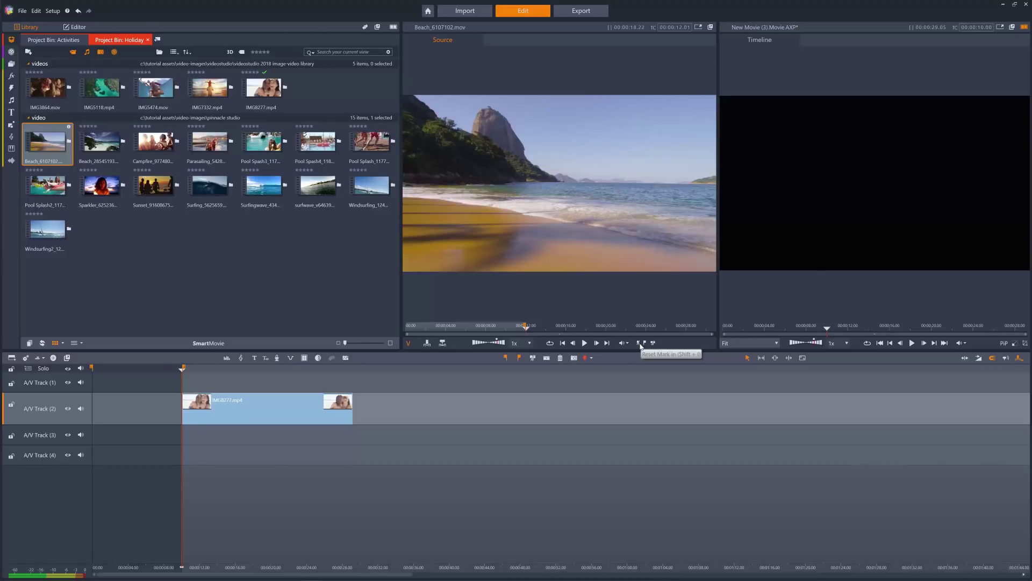
left_click(640, 342)
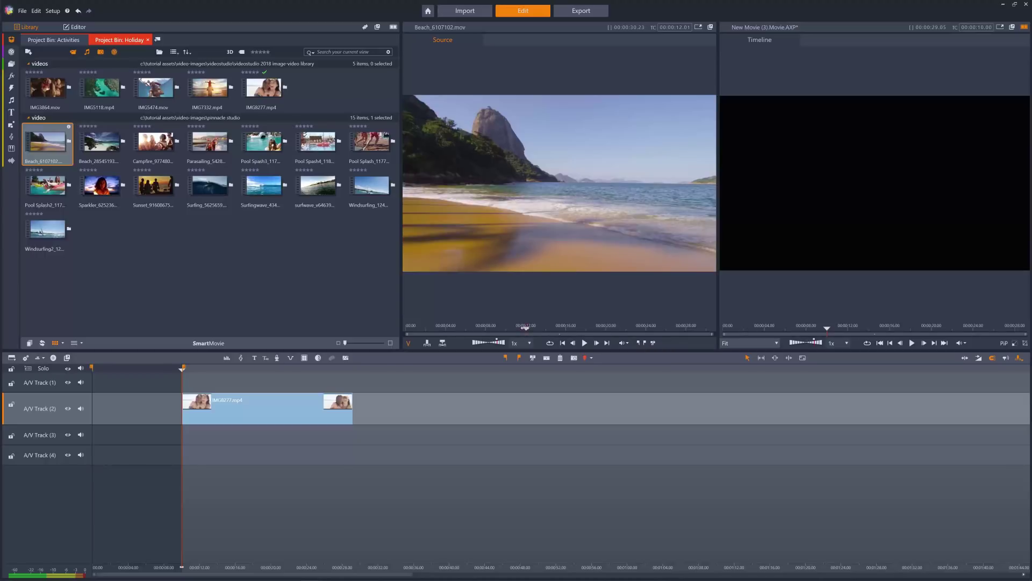
left_click_drag(525, 328, 547, 327)
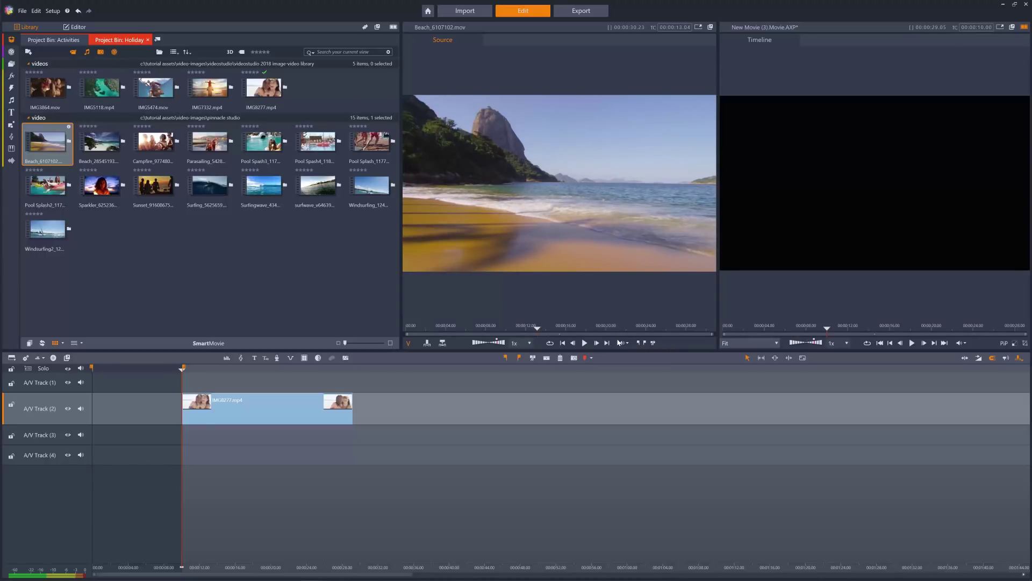
left_click(640, 343)
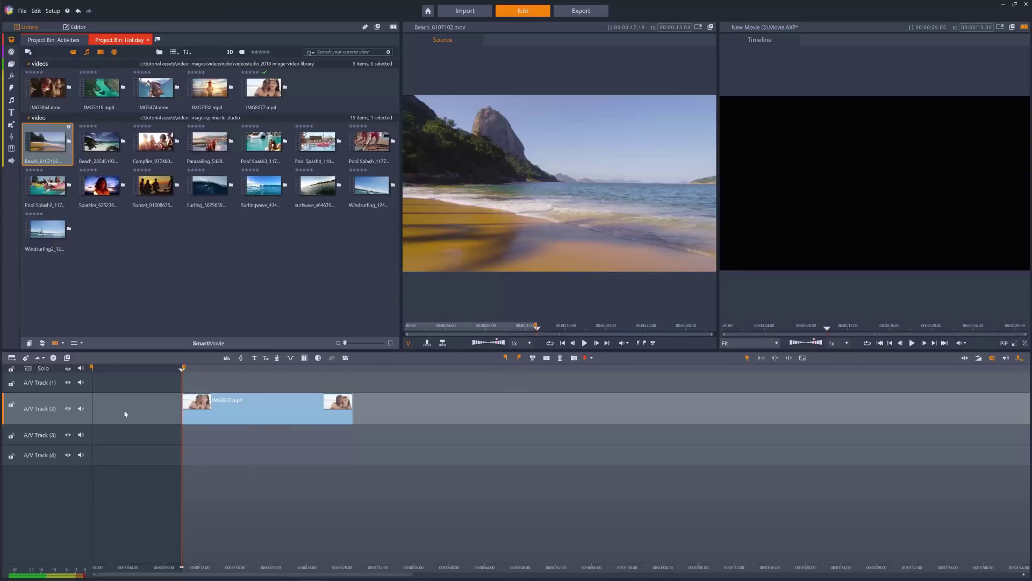
left_click_drag(475, 232, 124, 410)
key("Delete")
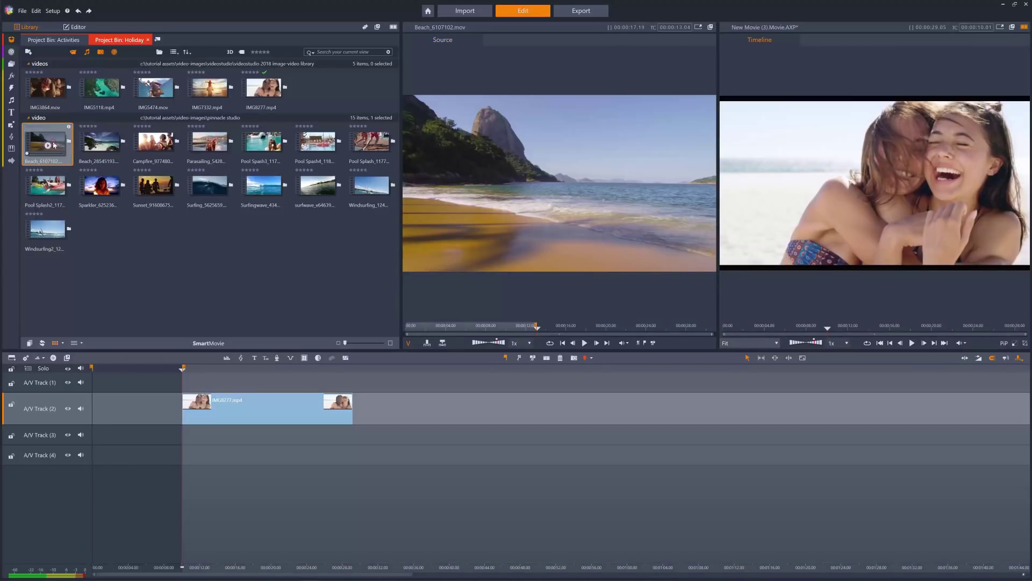
mouse_move(47, 142)
left_mouse_down()
mouse_move(138, 359)
mouse_move(143, 414)
left_mouse_up()
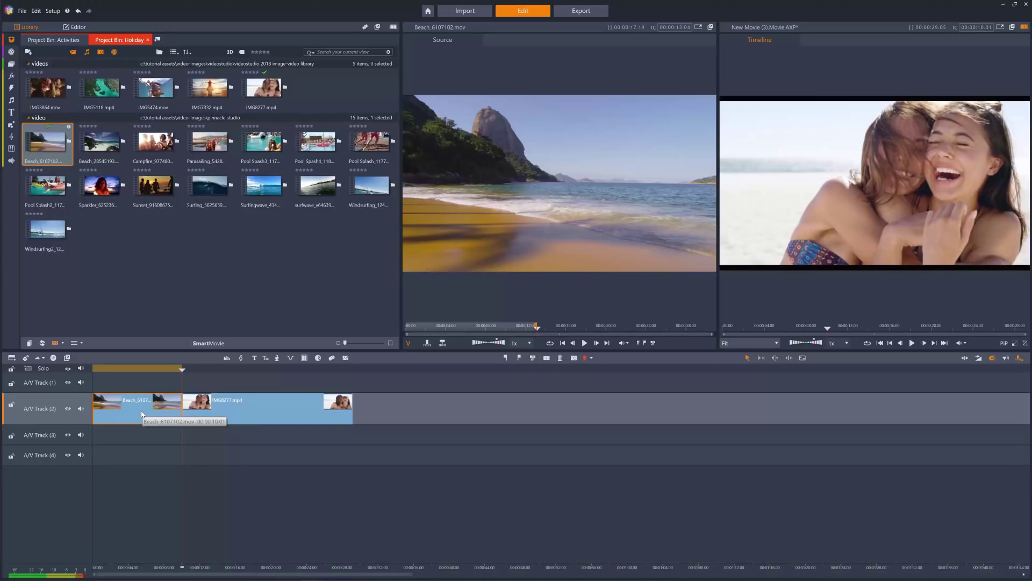
key("Delete")
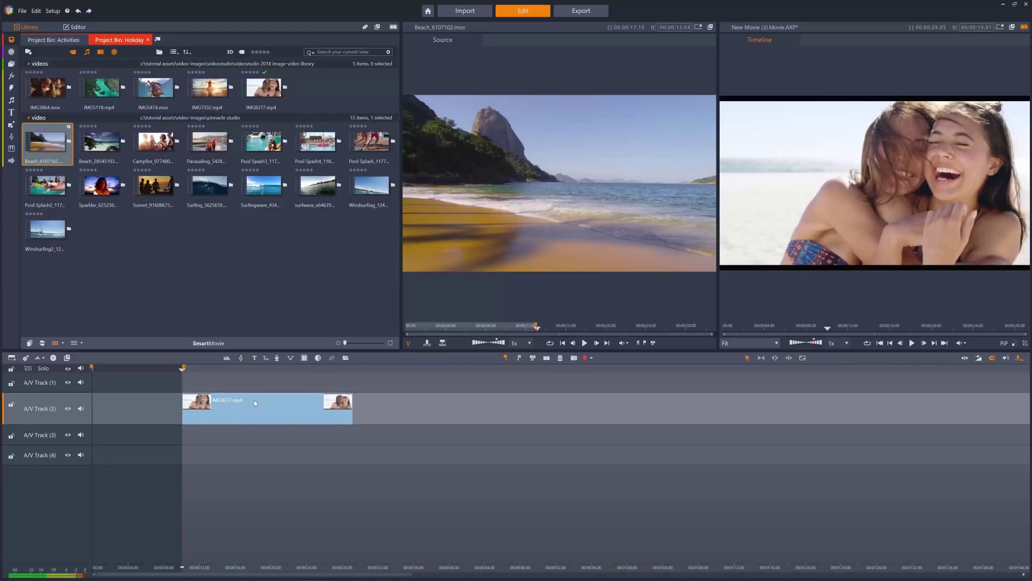
left_click(427, 344)
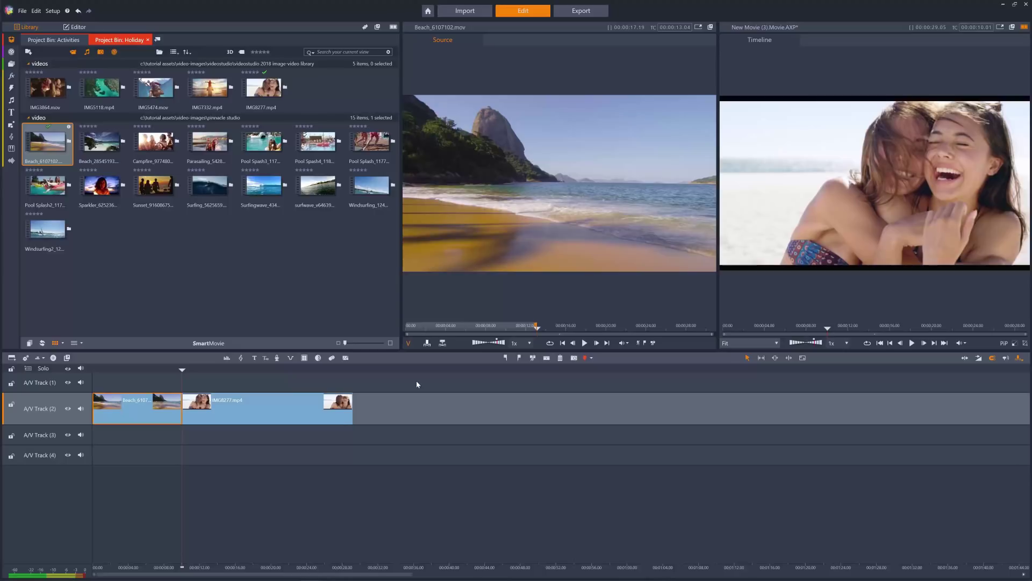
Remove the inserted beach clip and mark a new in/out range on the beach source clip.
key("i")
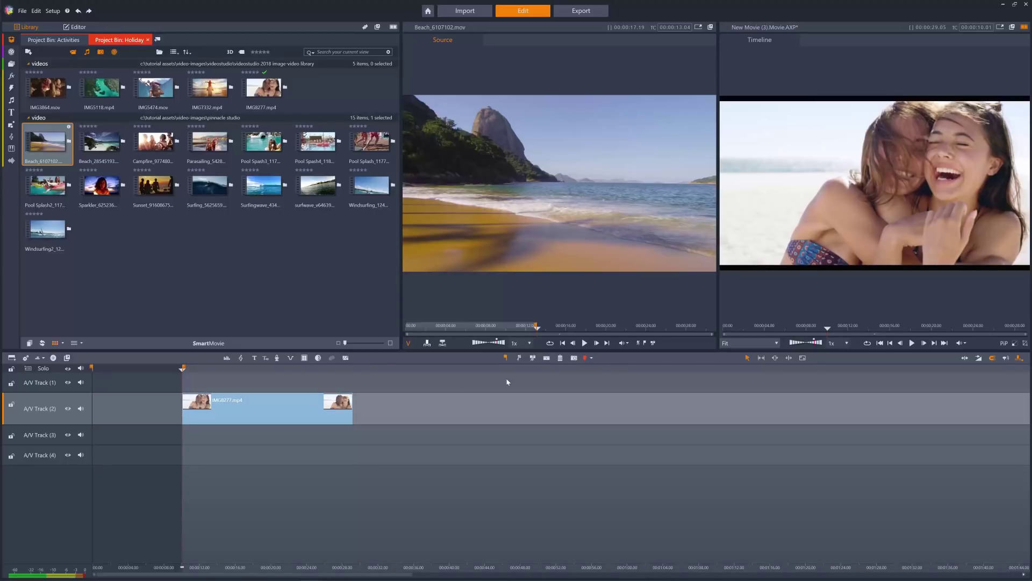
left_click(640, 344)
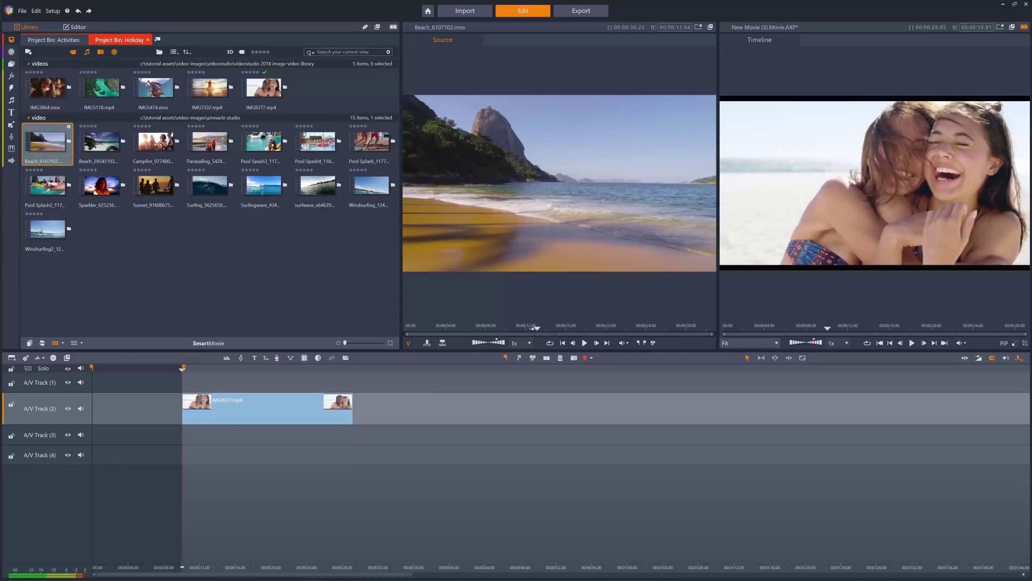
left_click_drag(536, 327, 605, 330)
left_click(645, 344)
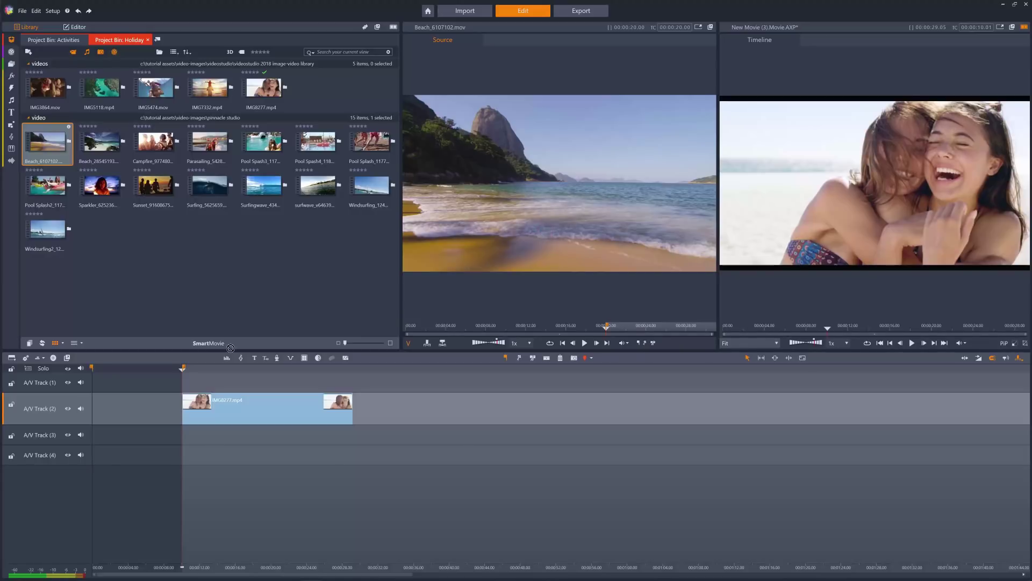
Place the beach clip at the start of track 2 before the laughing-girls clip and clear the source marks.
left_click_drag(546, 235, 171, 408)
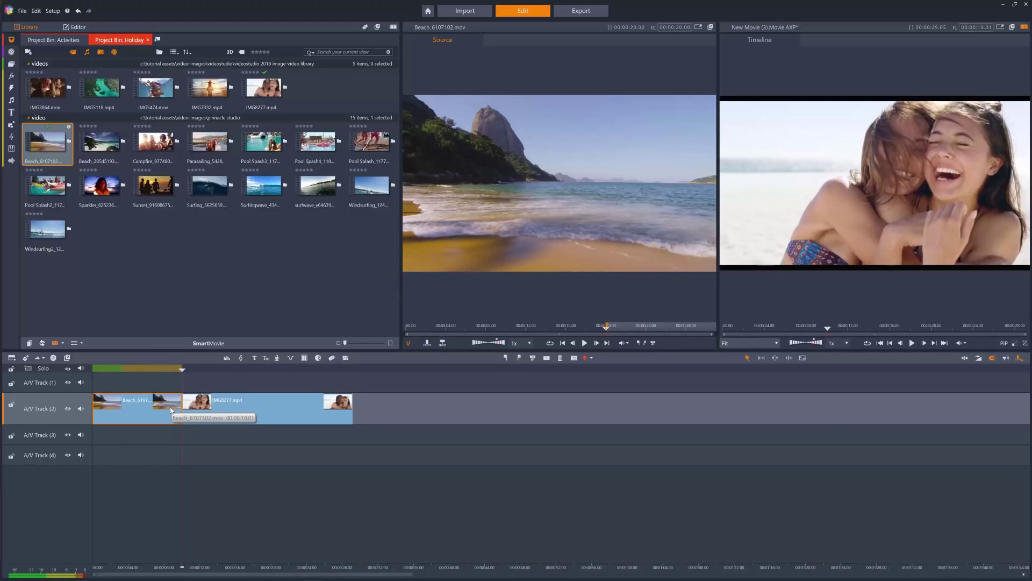
left_click(171, 409)
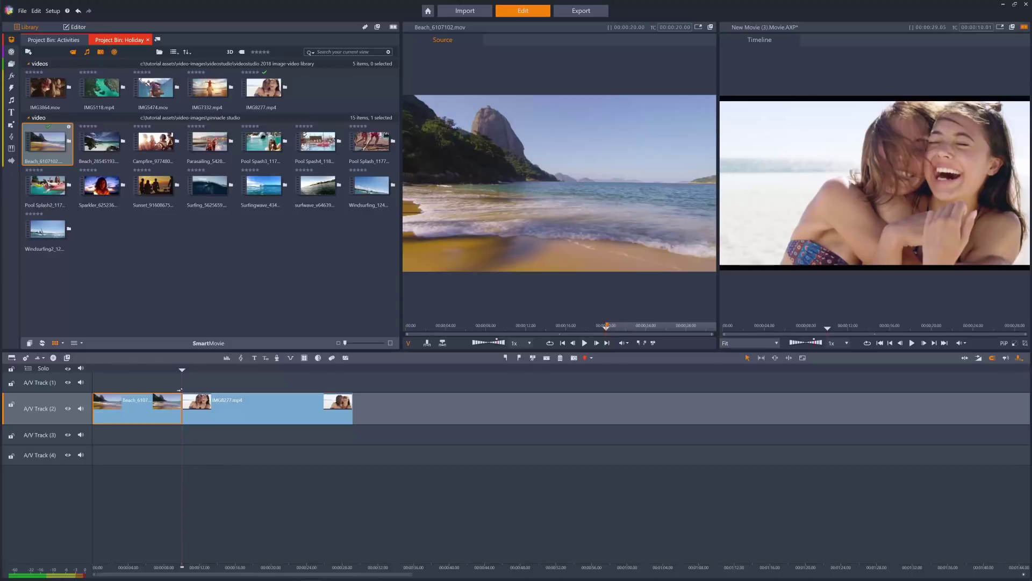
mouse_move(183, 371)
left_mouse_down()
mouse_move(112, 373)
mouse_move(158, 379)
left_mouse_up()
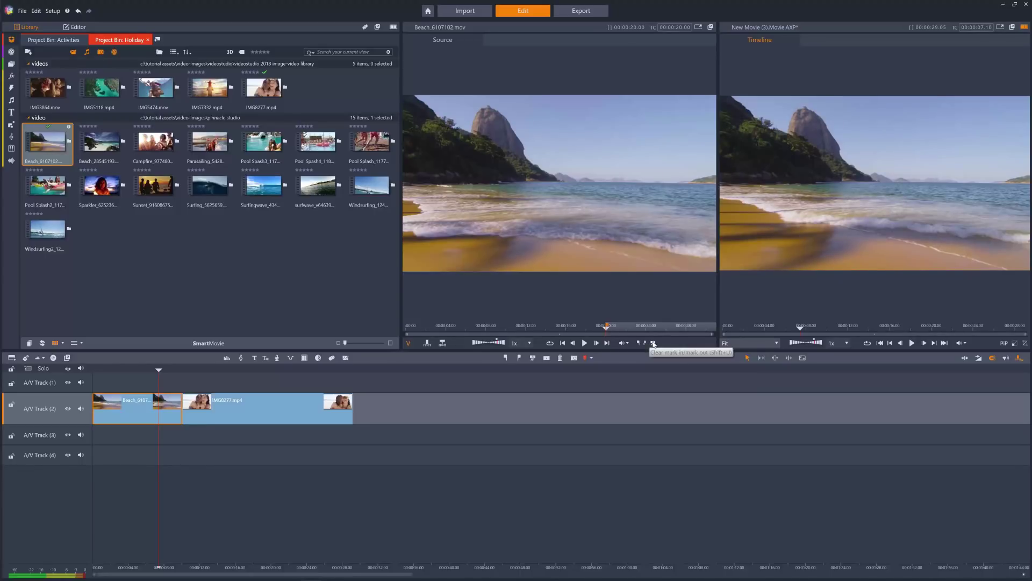
left_click(654, 343)
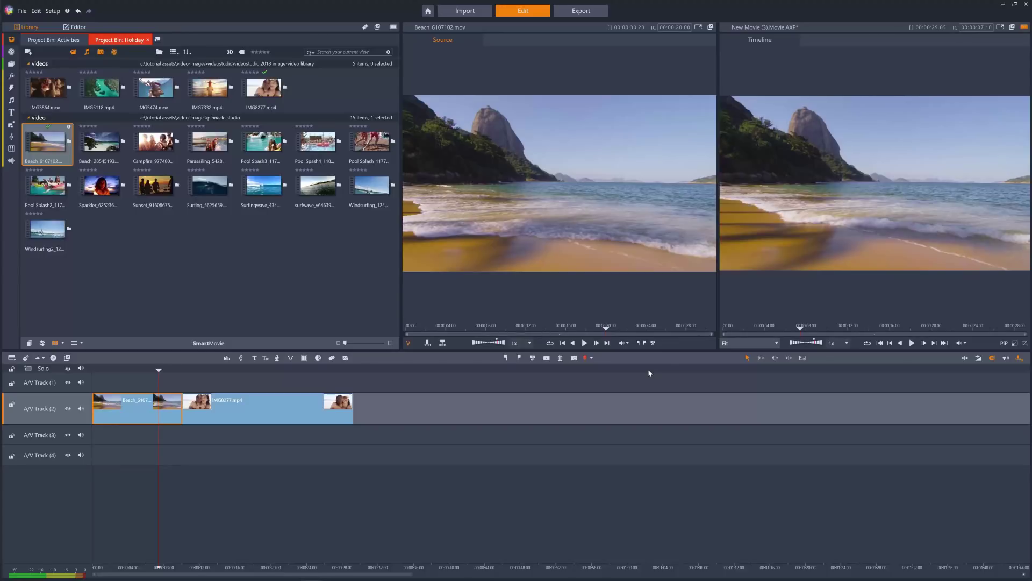
Load campfire clip IMG3864.mov and set a timeline in point after the laughing-girls clip.
left_click(55, 90)
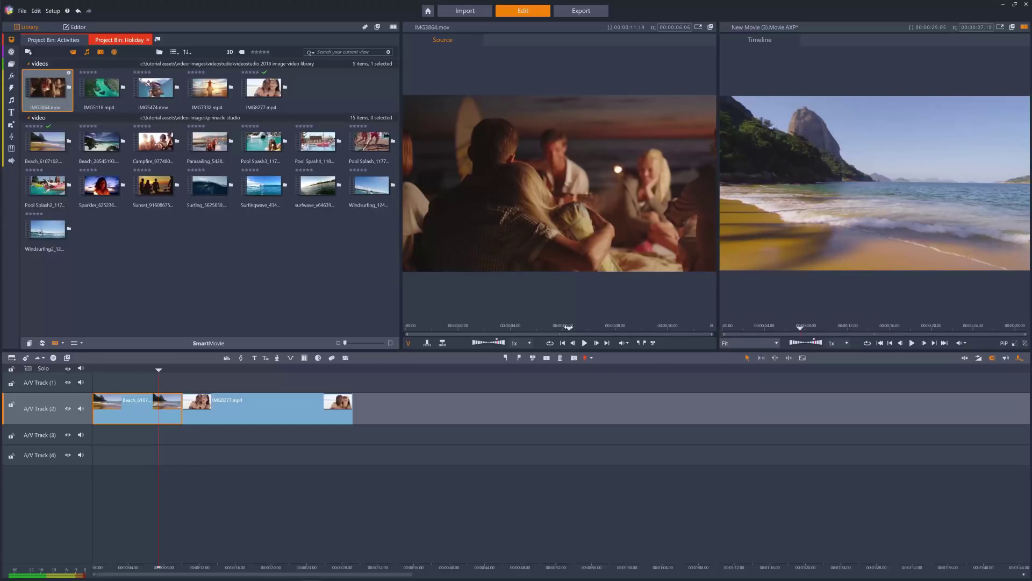
mouse_move(556, 326)
left_mouse_down()
mouse_move(486, 326)
mouse_move(589, 326)
left_mouse_up()
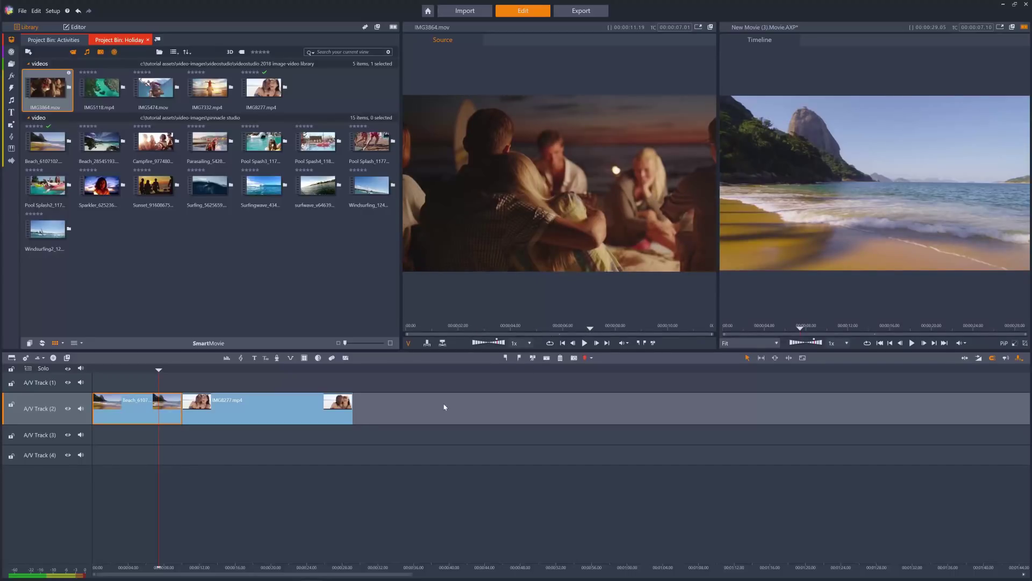
left_click(351, 369)
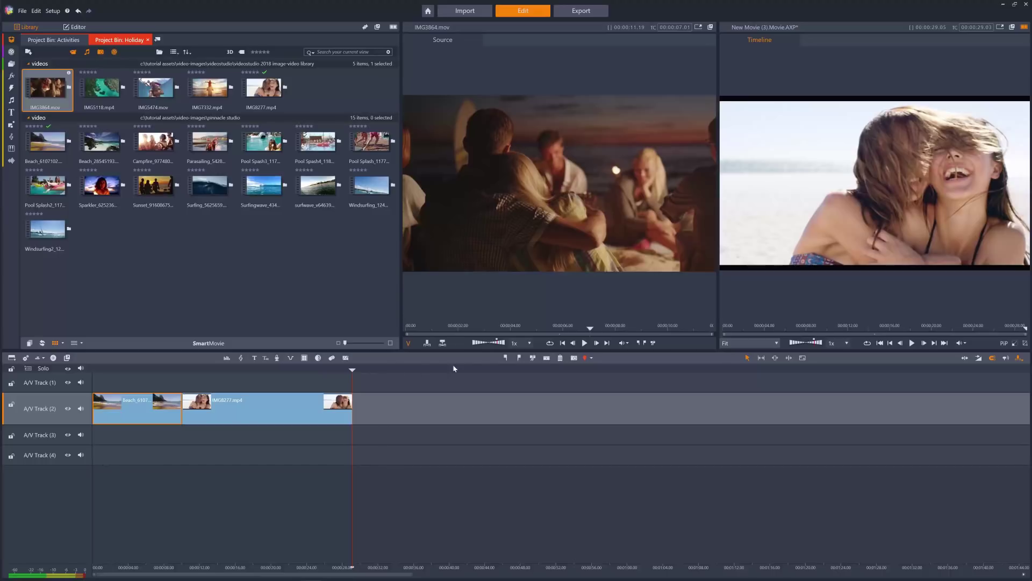
left_click(503, 359)
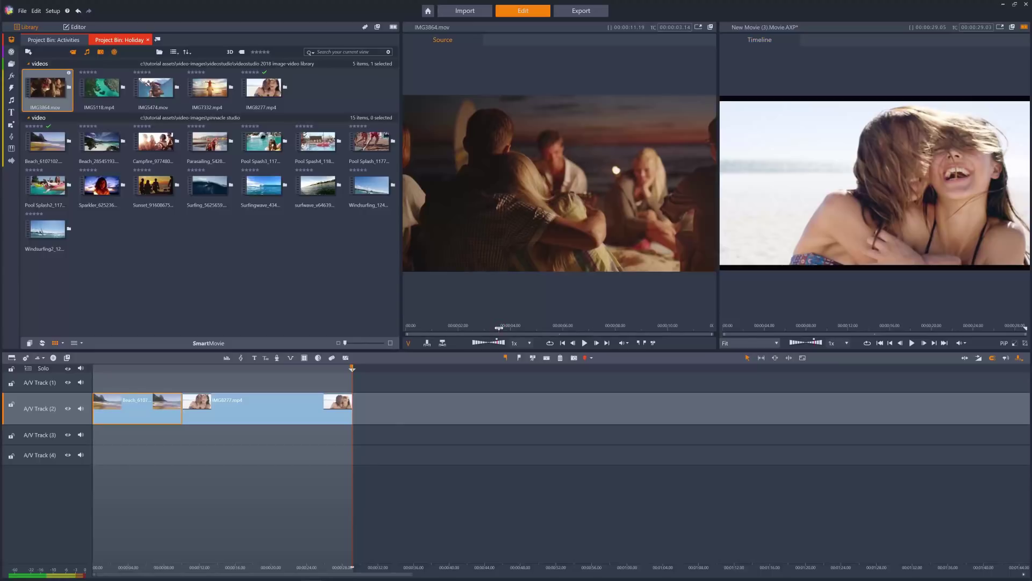
Mark in and out points for the campfire portion in the source preview.
left_click_drag(500, 328, 458, 328)
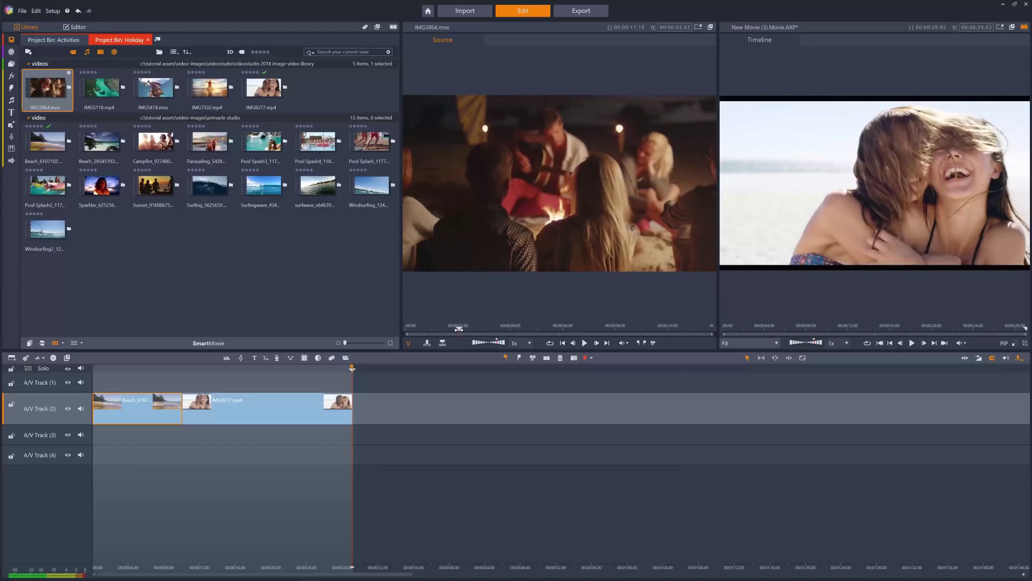
left_click(640, 346)
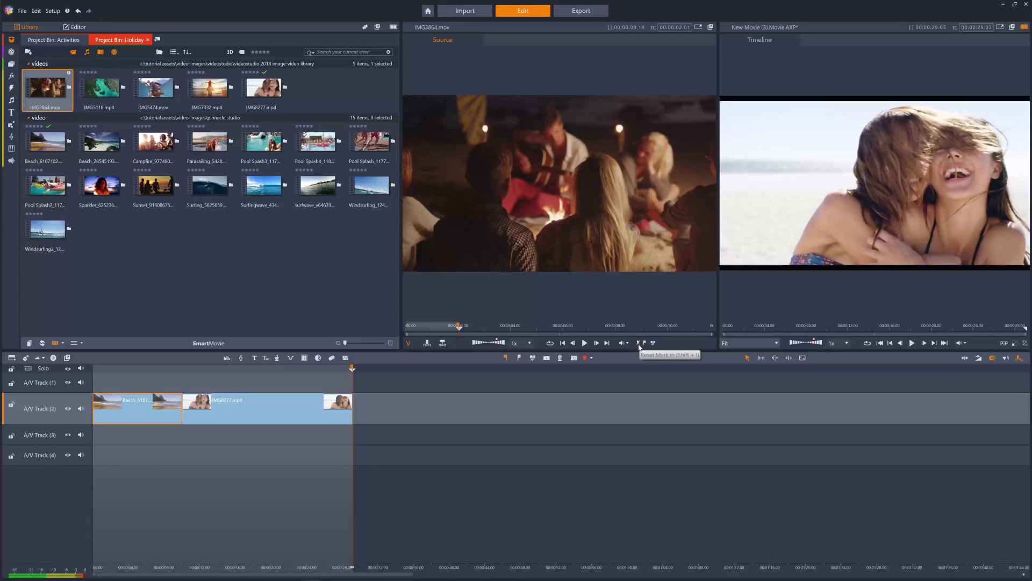
left_click_drag(472, 328, 465, 327)
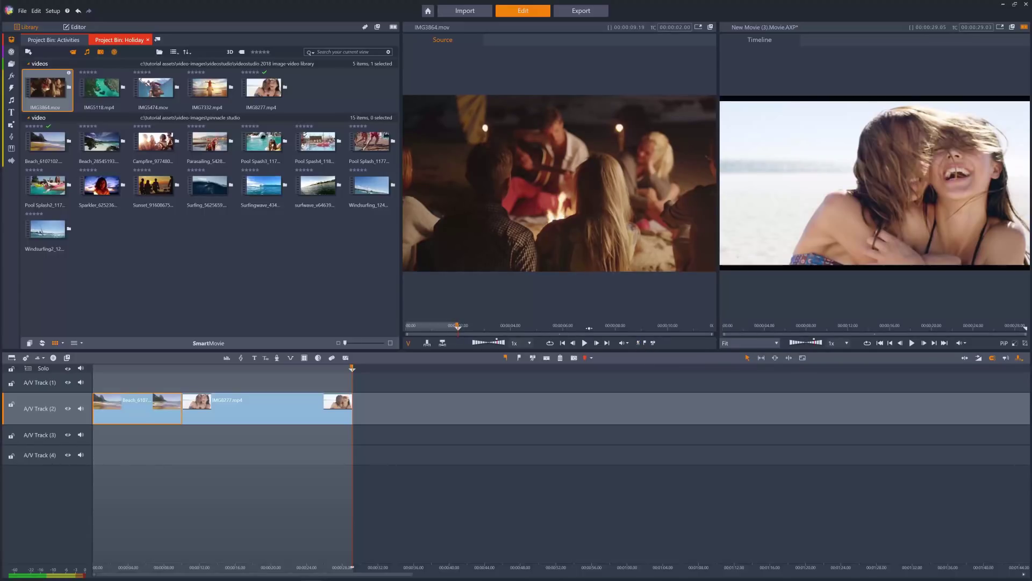
left_click(589, 327)
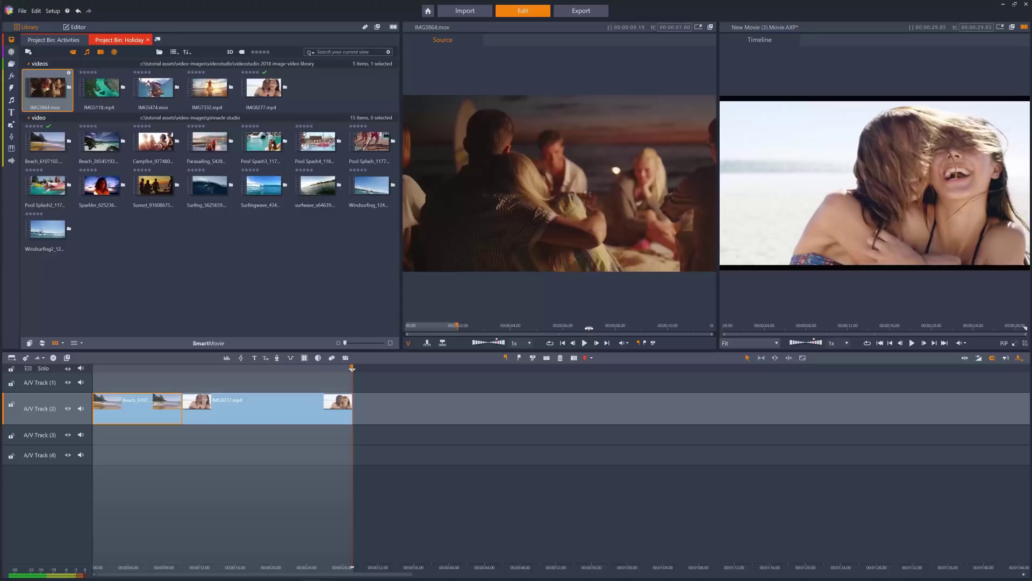
left_click(645, 344)
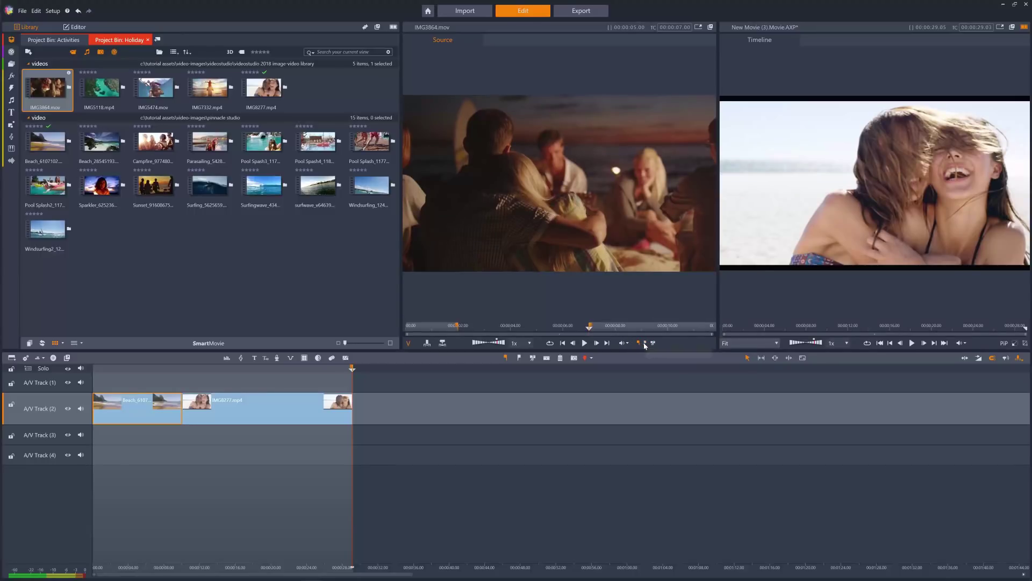
Add the marked campfire portion to track 2 and shift it right to leave a gap.
left_click(428, 344)
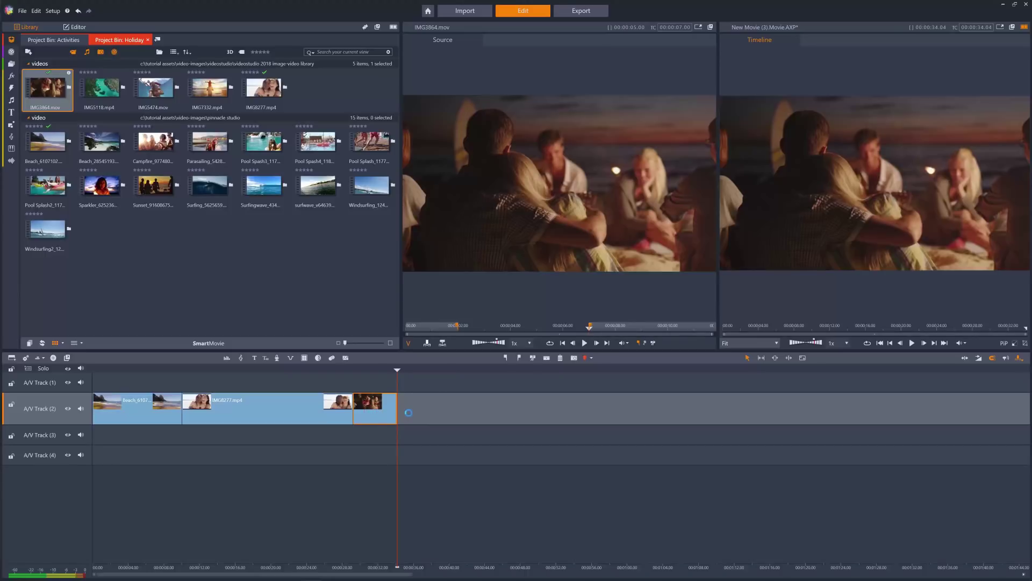
left_click_drag(372, 407, 413, 407)
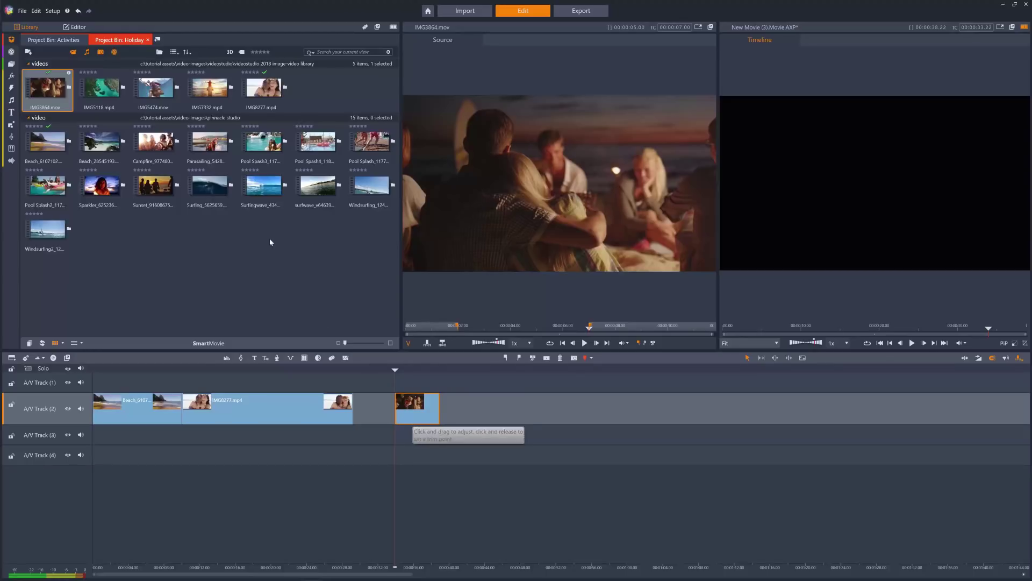
Load water-slide clip IMG5474.mov and set a timeline in point at the gap's start.
mouse_move(155, 89)
left_click(145, 98)
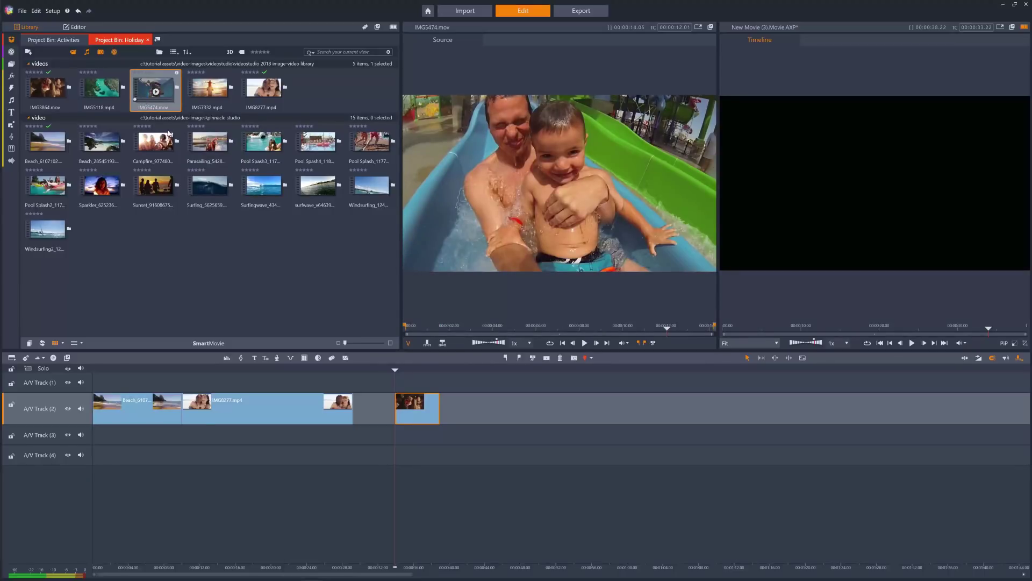
left_click(352, 370)
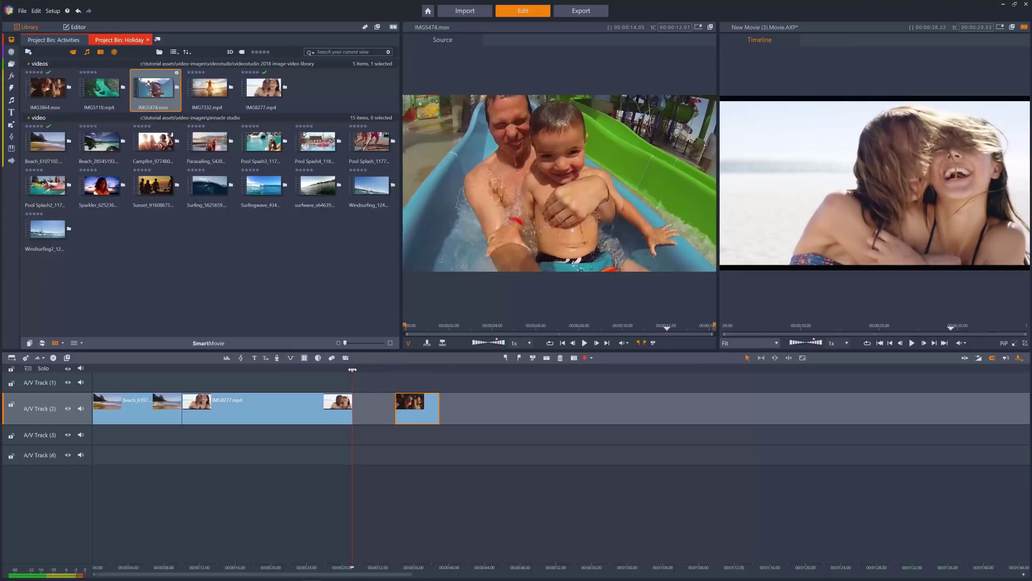
left_click(506, 359)
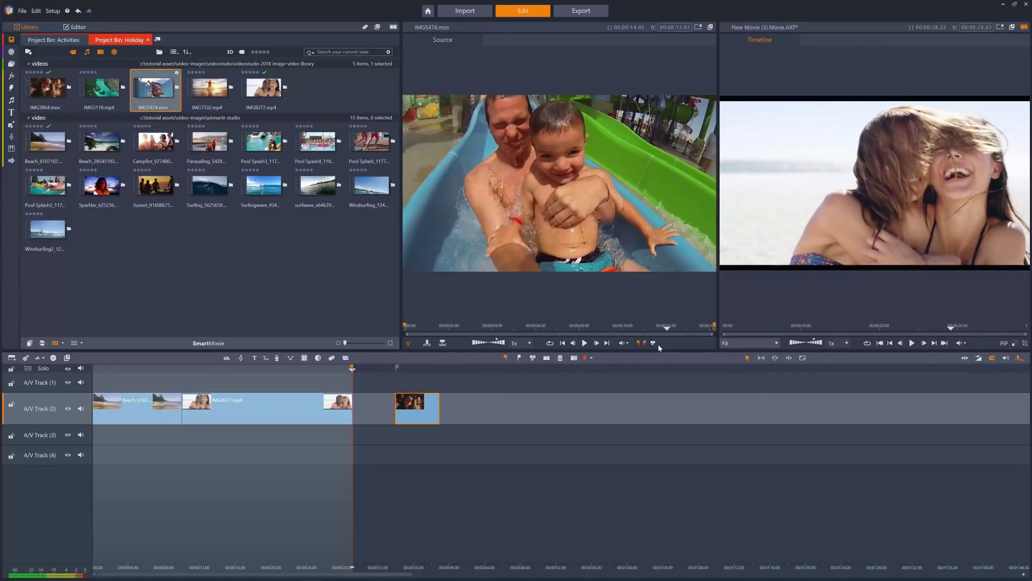
Clear the old source marks and set new in and out points on the water-slide clip.
left_click(656, 344)
left_click(637, 343)
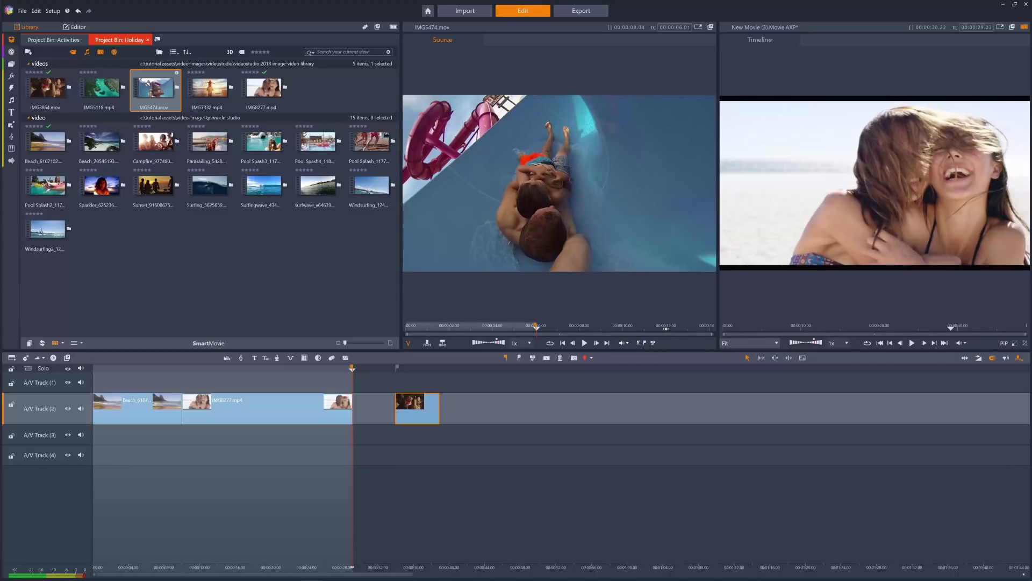
left_click(667, 327)
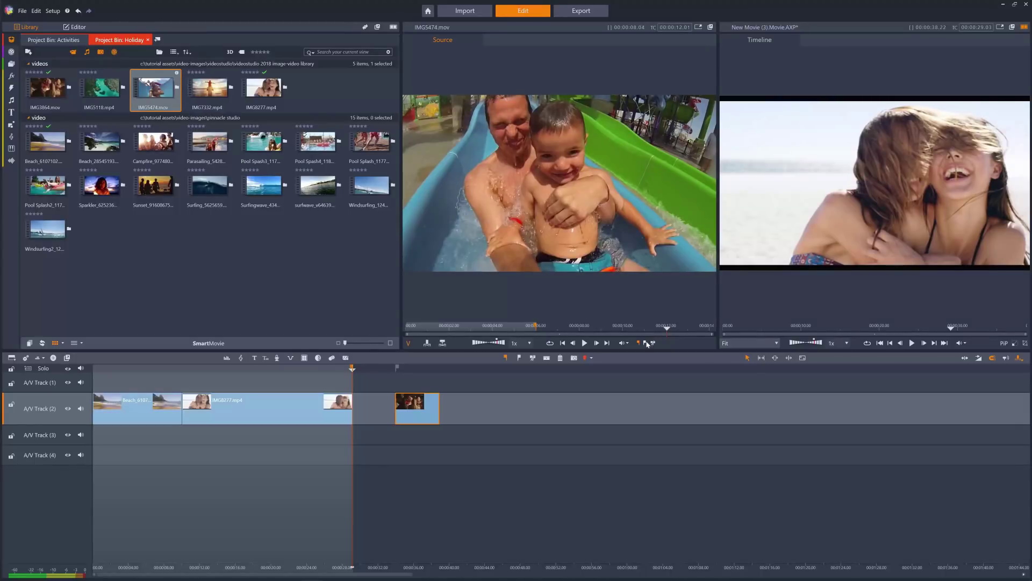
left_click(648, 344)
Drop the water-slide clip into the gap trimming the source to fit, preview it, then delete it.
left_click_drag(375, 413, 374, 413)
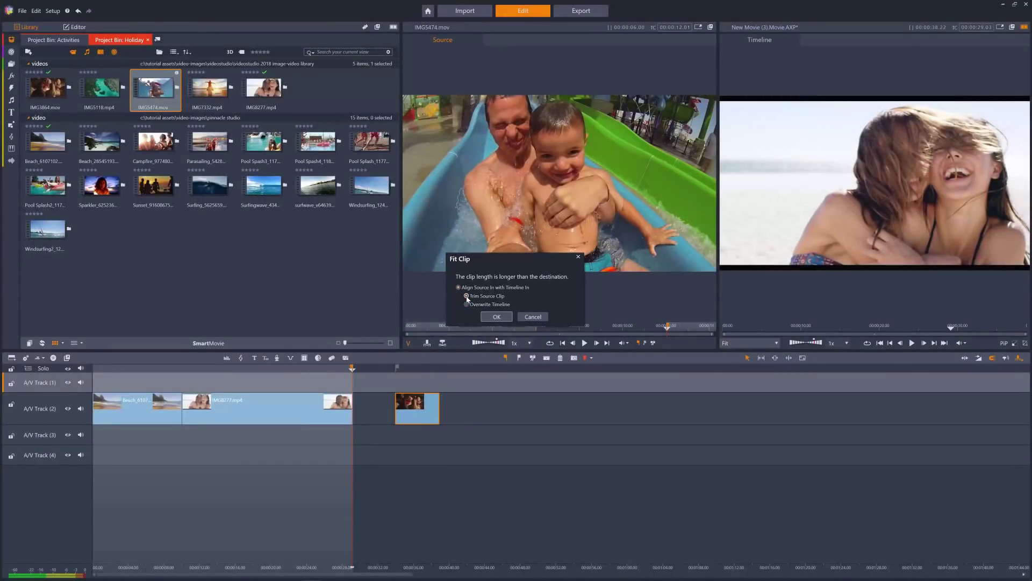
left_click(466, 296)
left_click(496, 317)
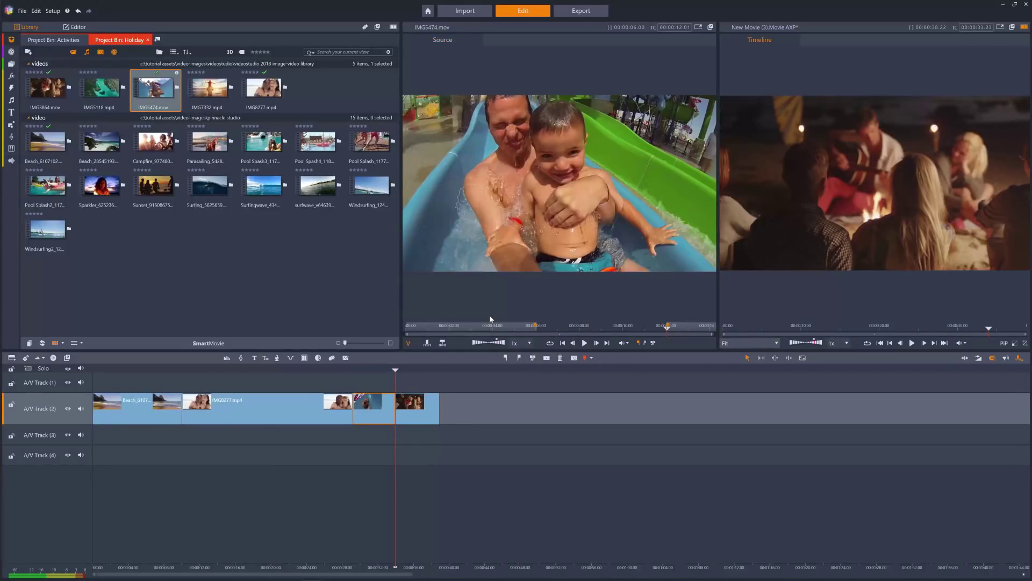
left_click_drag(345, 370, 399, 372)
key("Delete")
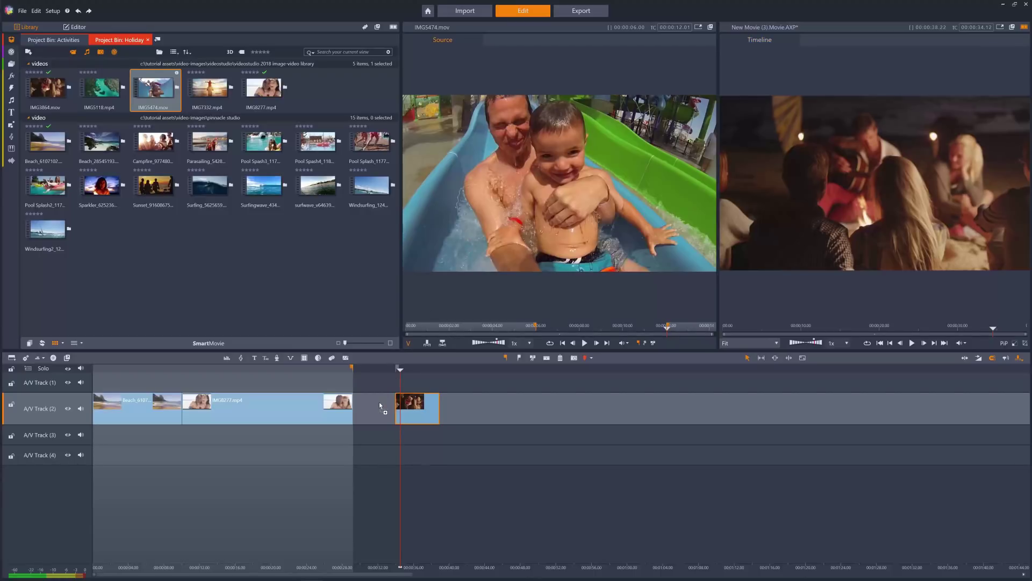
Insert the water-slide clip again overwriting the timeline, then undo to leave the gap empty.
left_click_drag(380, 402, 379, 404)
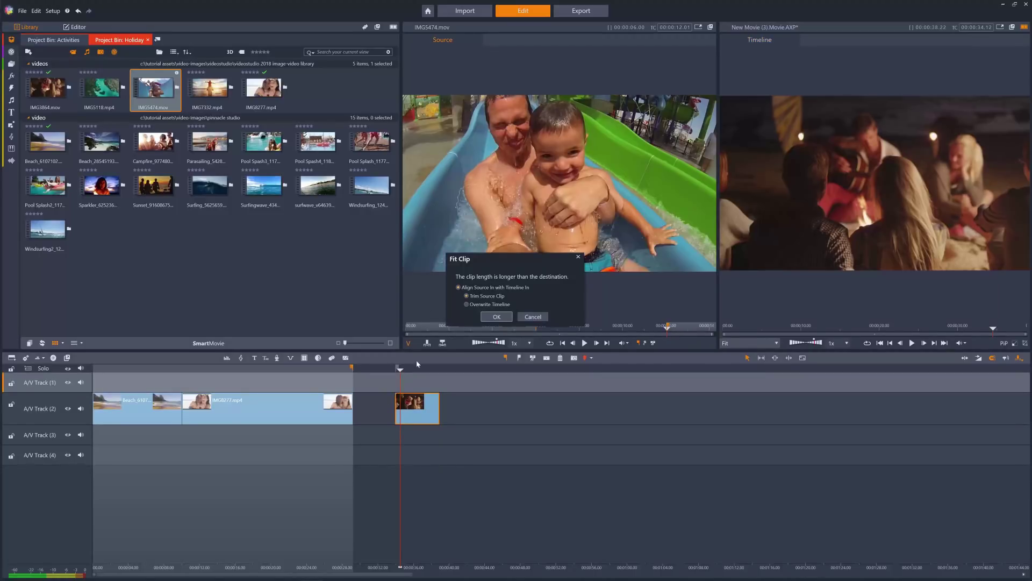
left_click(496, 316)
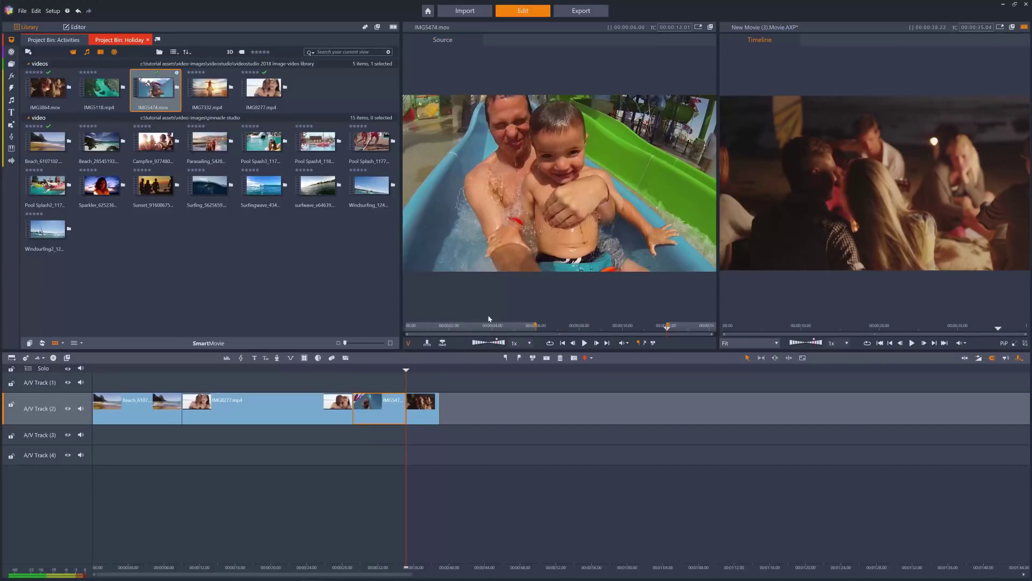
key("ctrl+z")
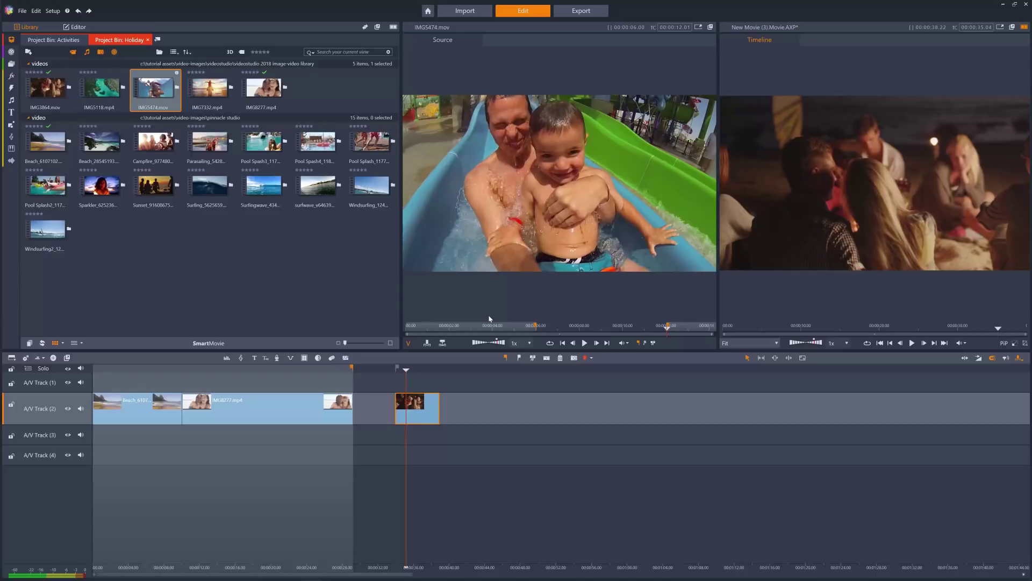
left_click(443, 345)
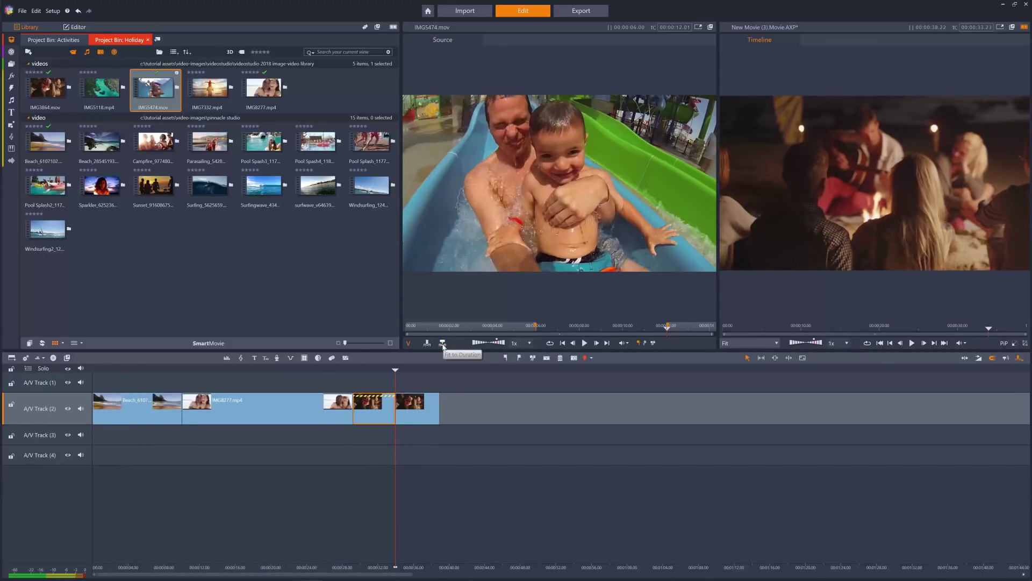
left_click(442, 344)
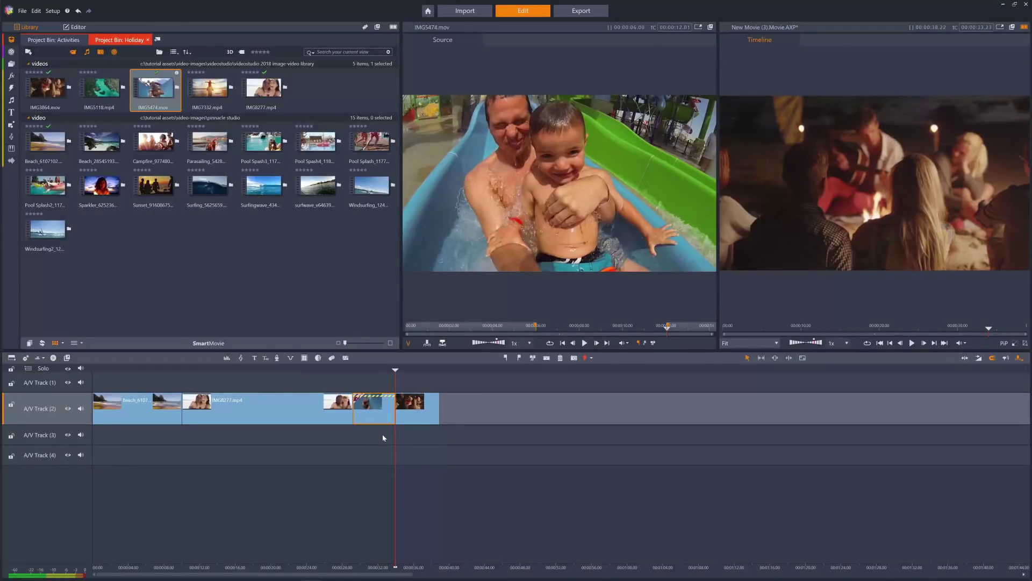
key("Delete")
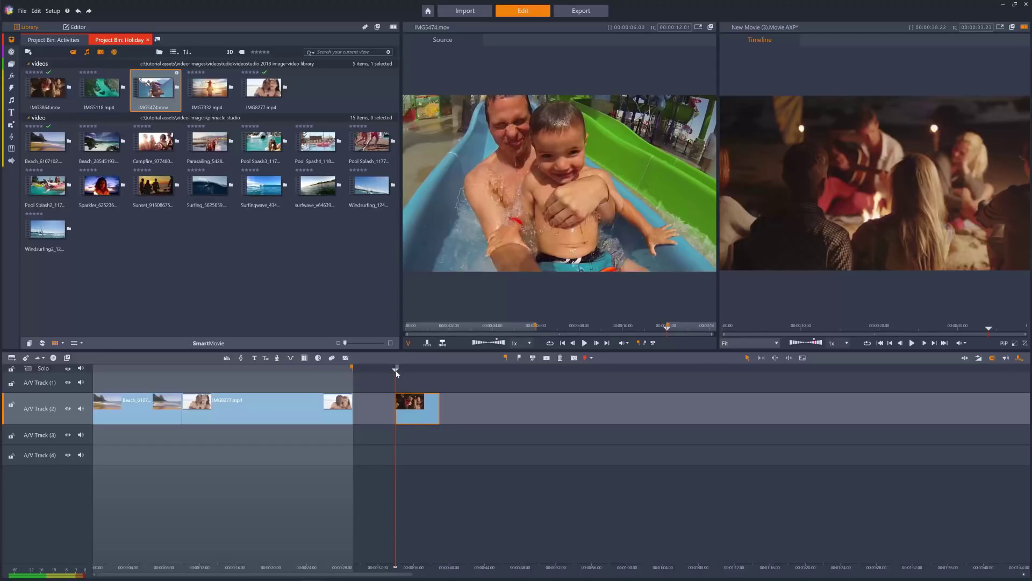
Mark the gap's end, then try both align-to-start Fit Clip options on the water-slide clip, undoing each.
left_click(520, 363)
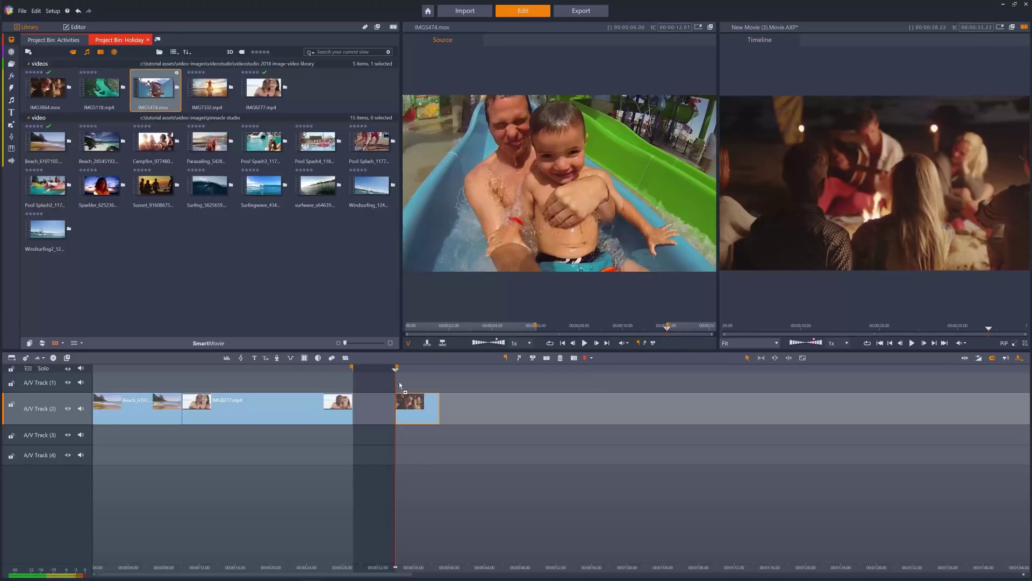
left_click_drag(384, 409, 385, 407)
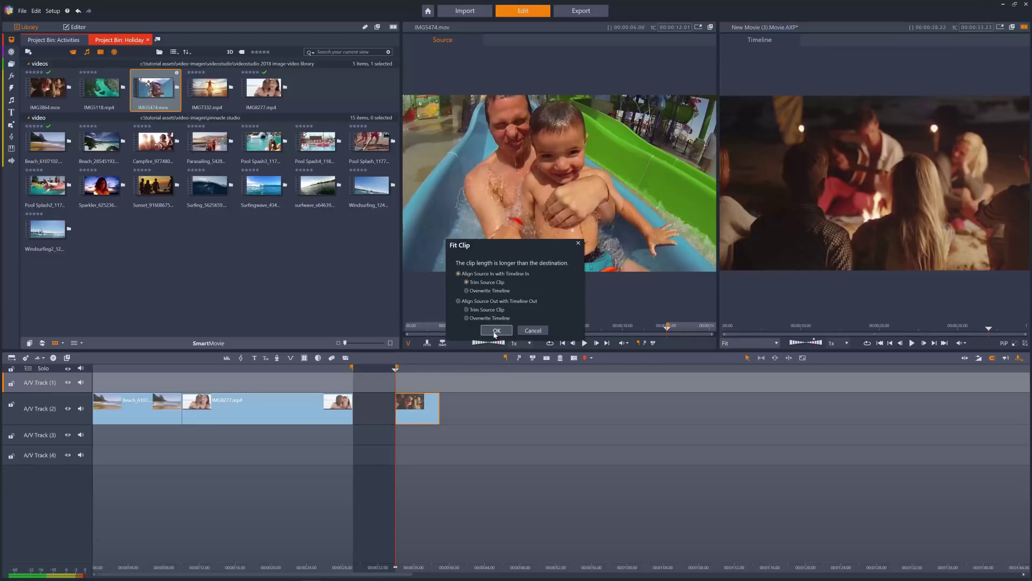
left_click(495, 332)
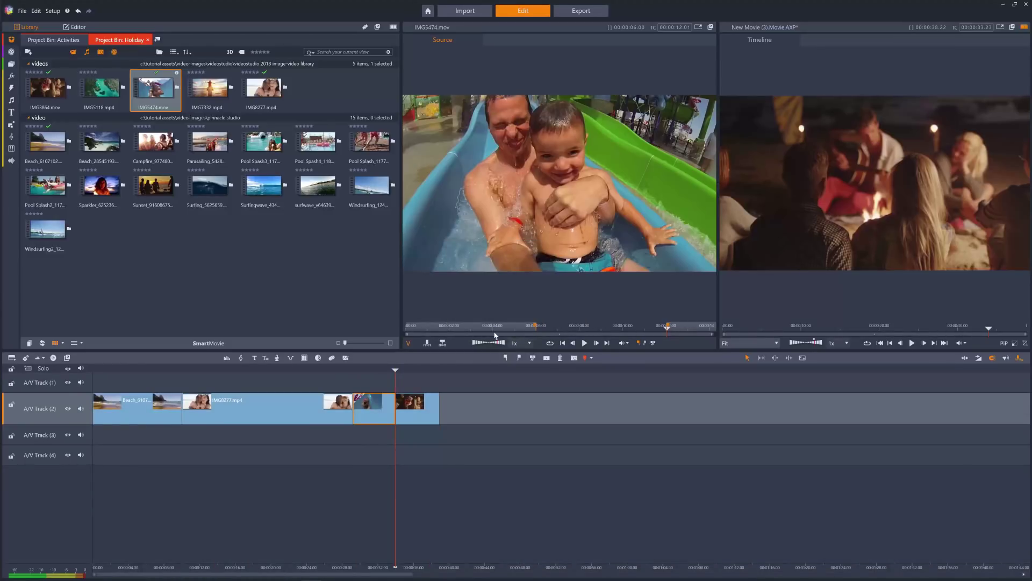
key("ctrl+z")
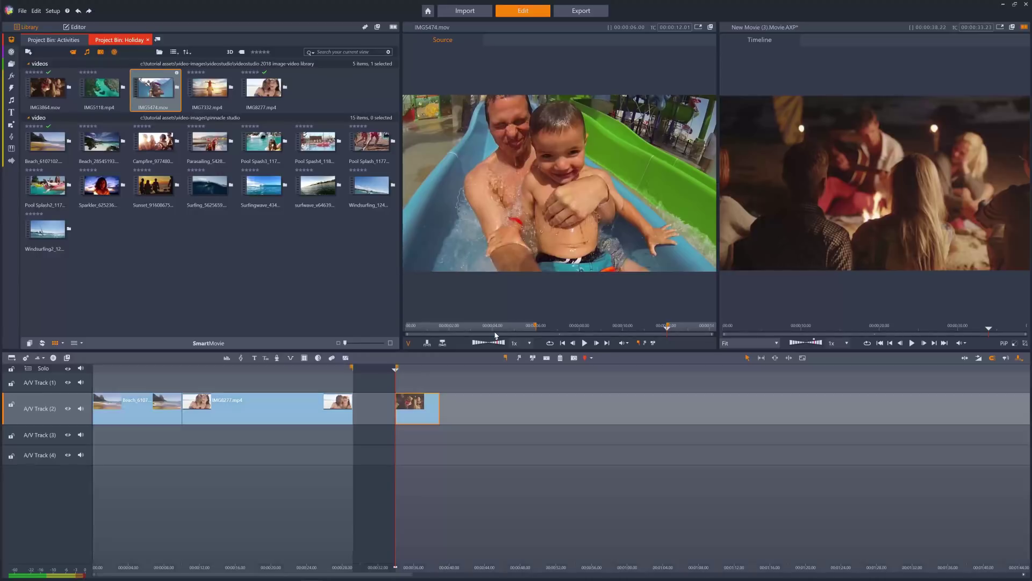
left_click_drag(484, 240, 373, 413)
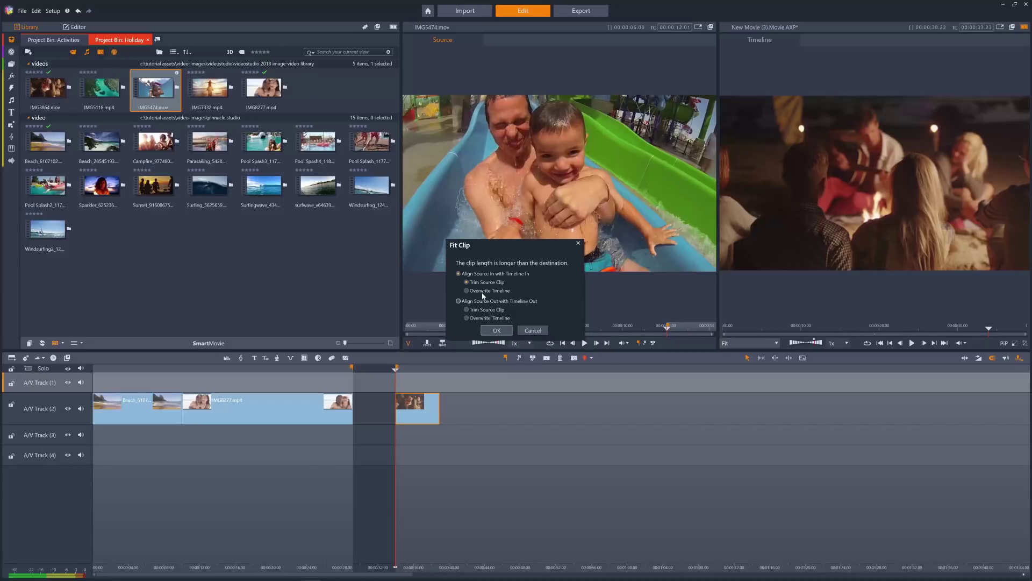
left_click(491, 332)
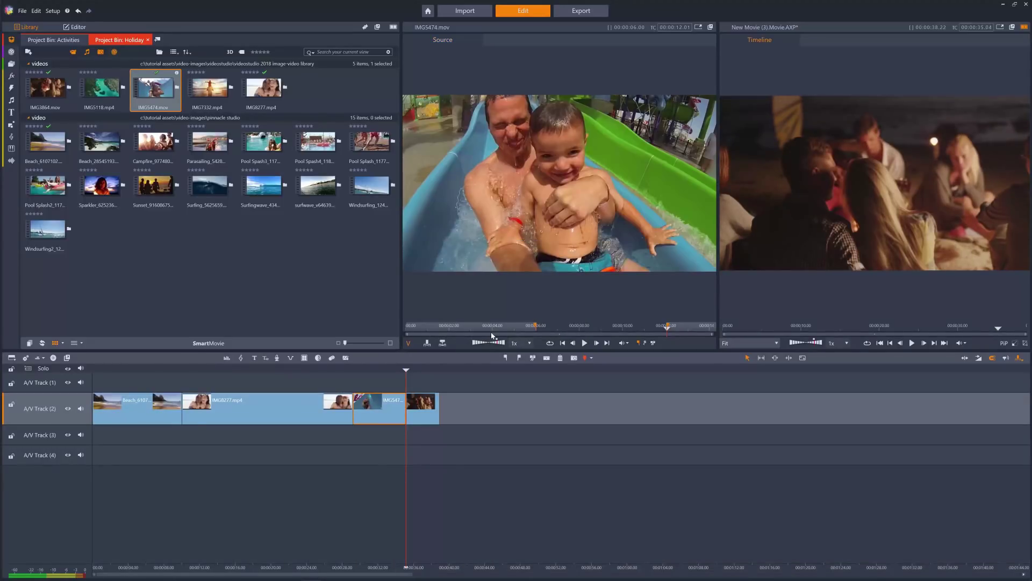
key("ctrl+z")
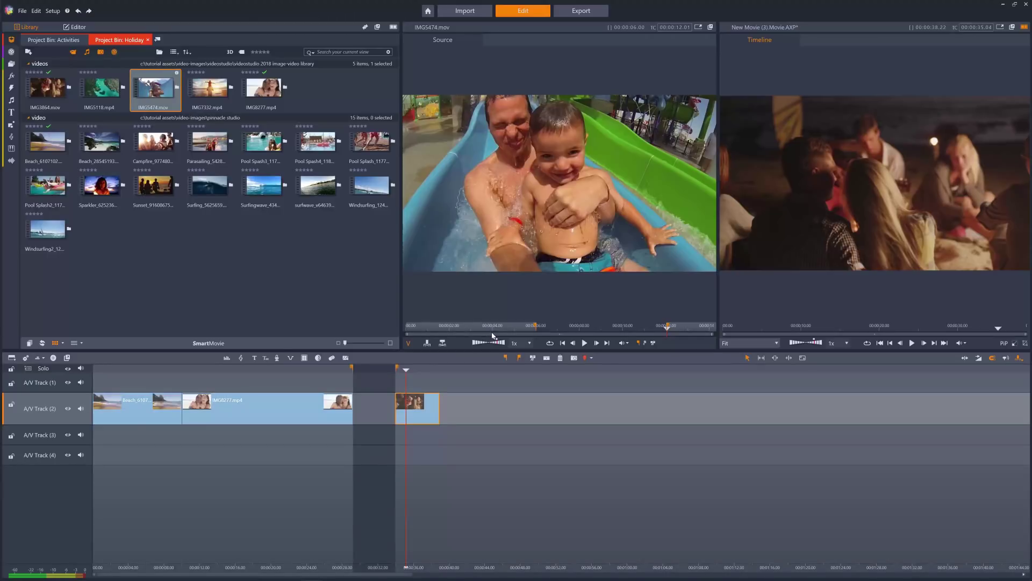
Try align-to-end trimming the source, undo, then fill the gap aligned to its end overwriting the timeline.
left_click_drag(481, 243, 374, 402)
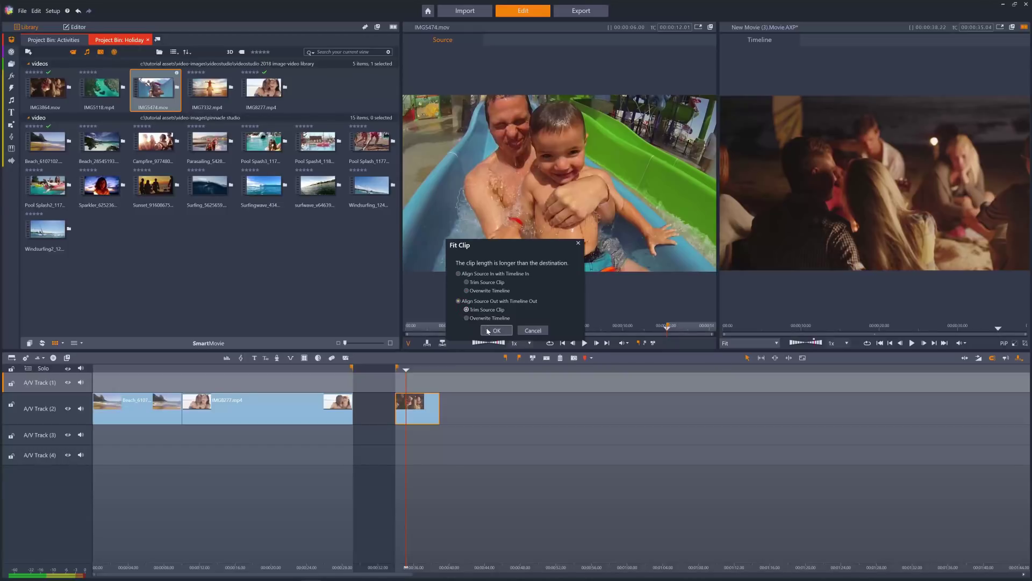
left_click(494, 331)
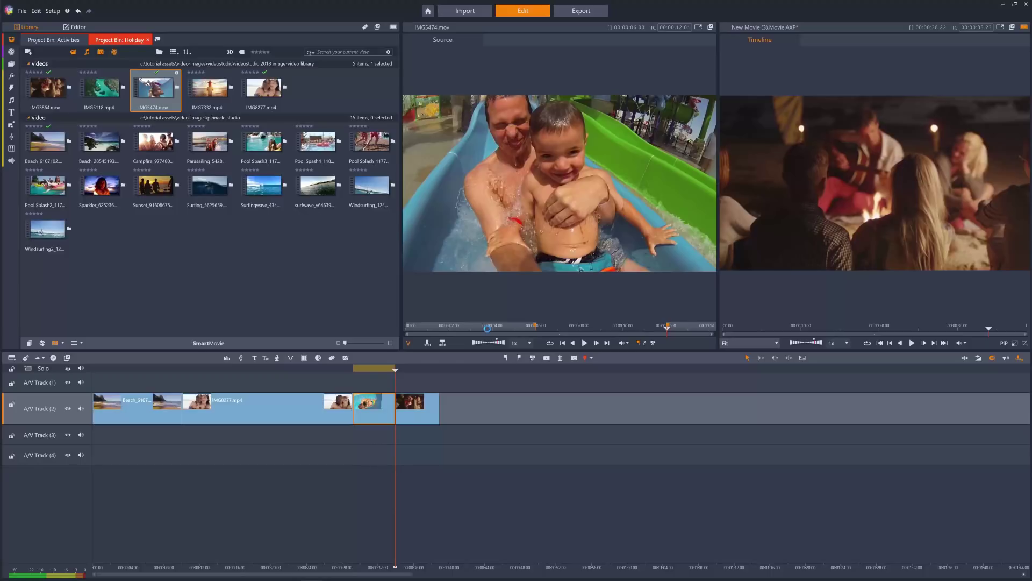
key("ctrl+z")
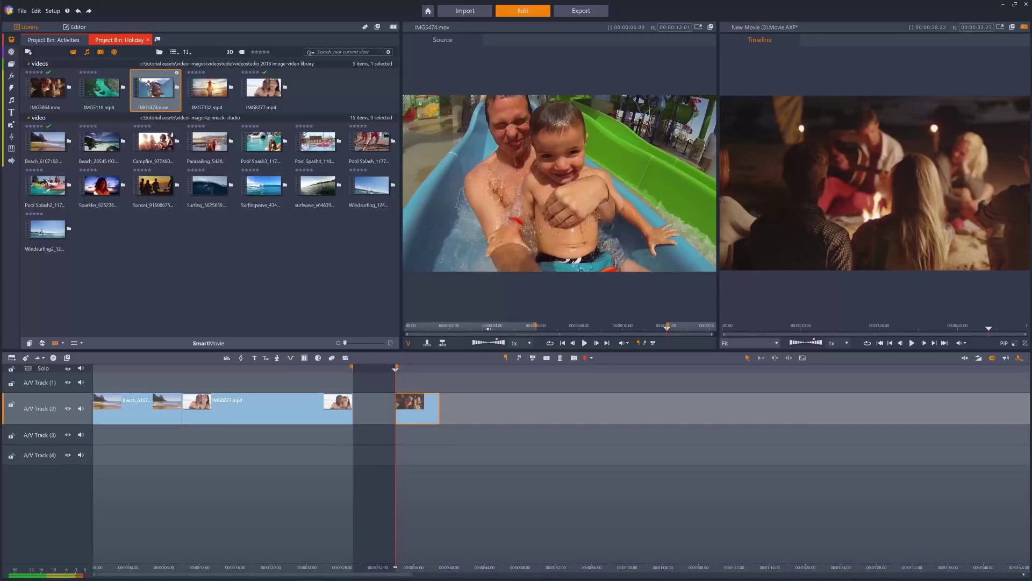
left_click_drag(497, 250, 385, 413)
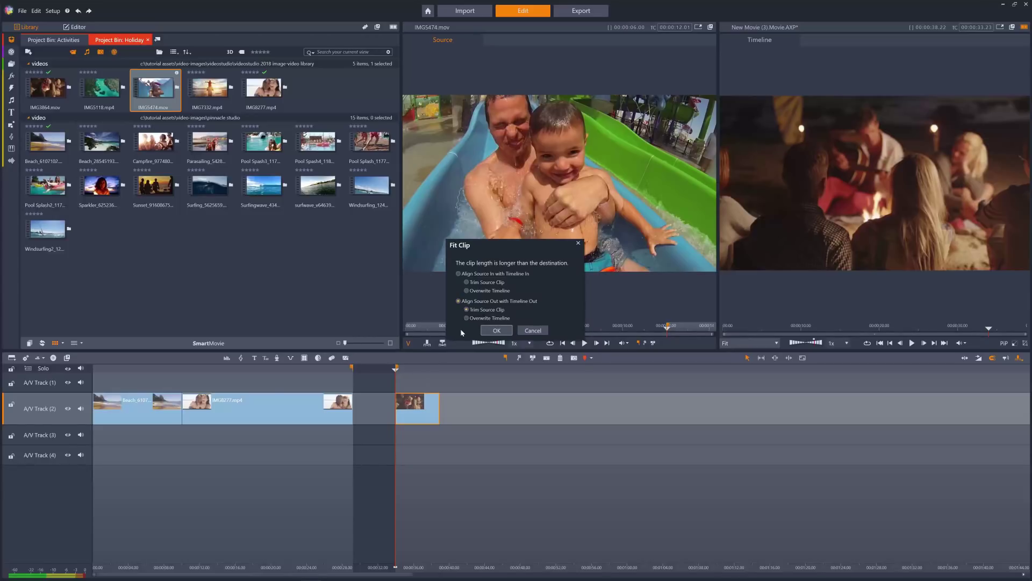
left_click(494, 332)
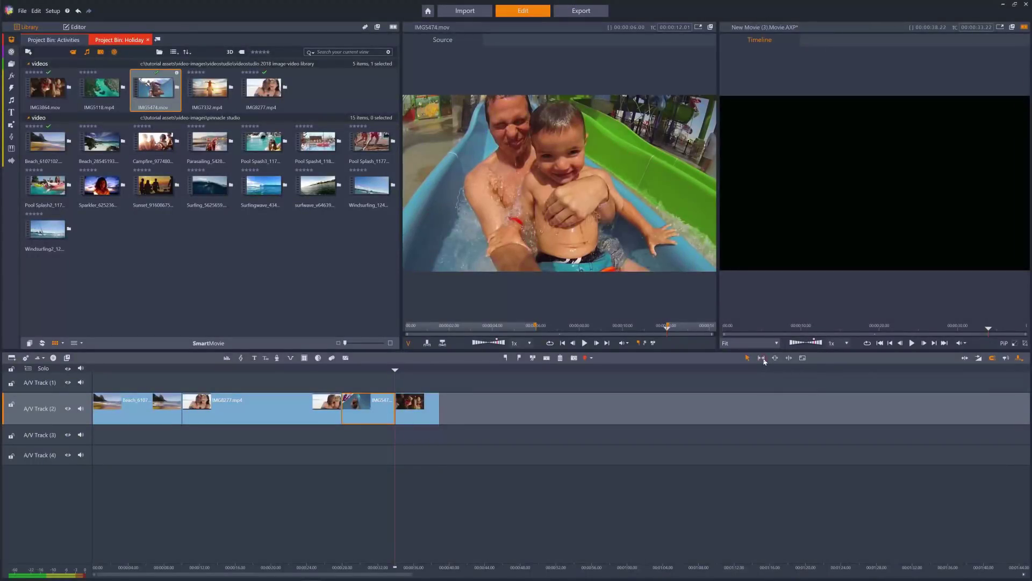
Slip the water-slide clip's footage in trim mode, then slide the clip slightly earlier on track 2.
left_click(762, 358)
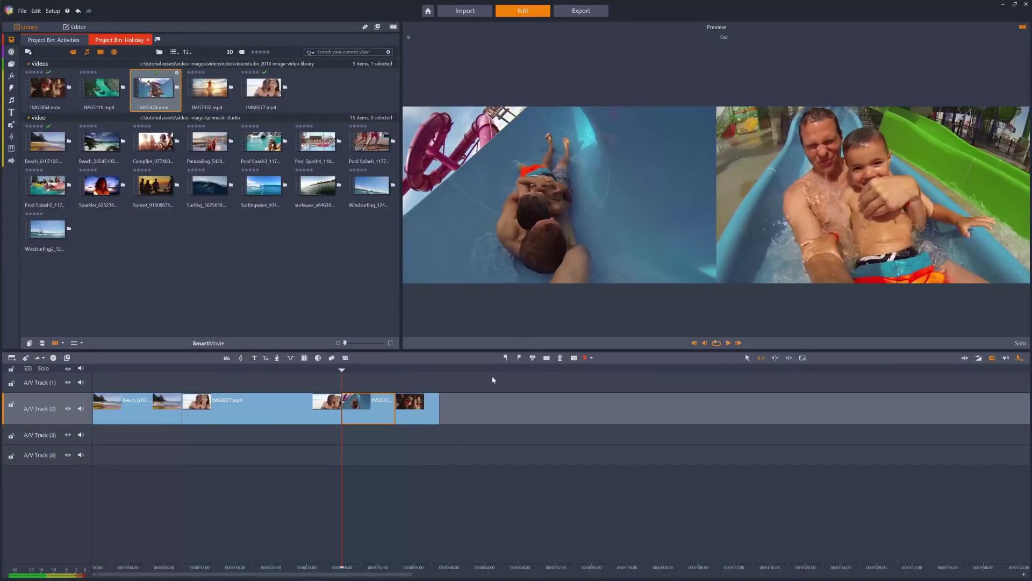
left_click_drag(374, 413, 368, 415)
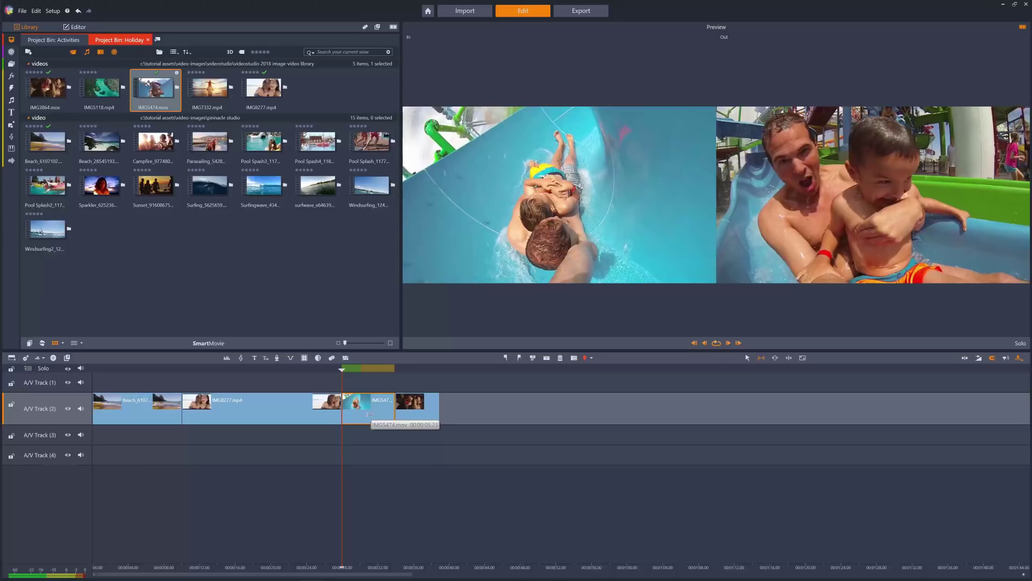
left_click(778, 361)
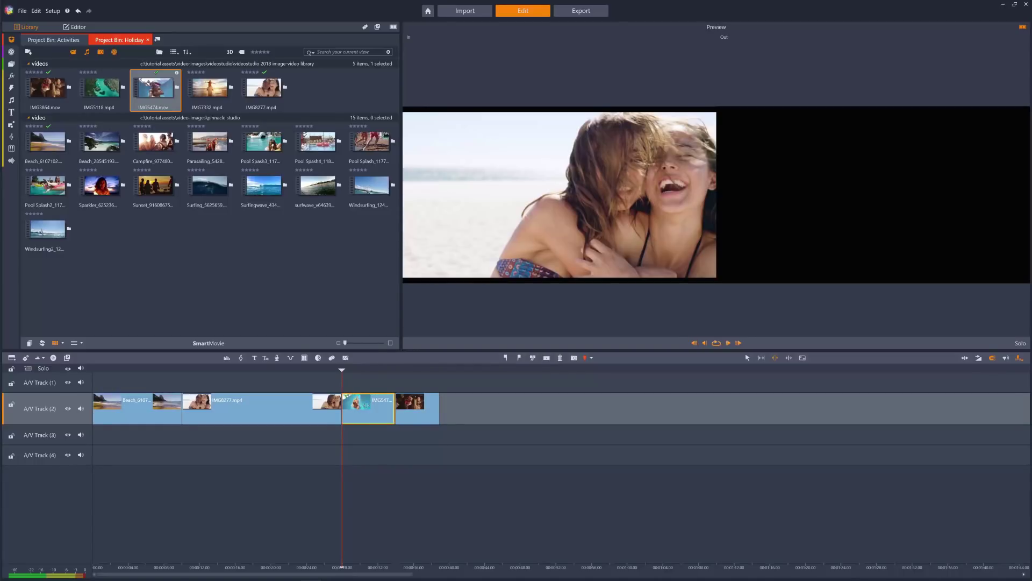
left_click_drag(345, 398, 350, 402)
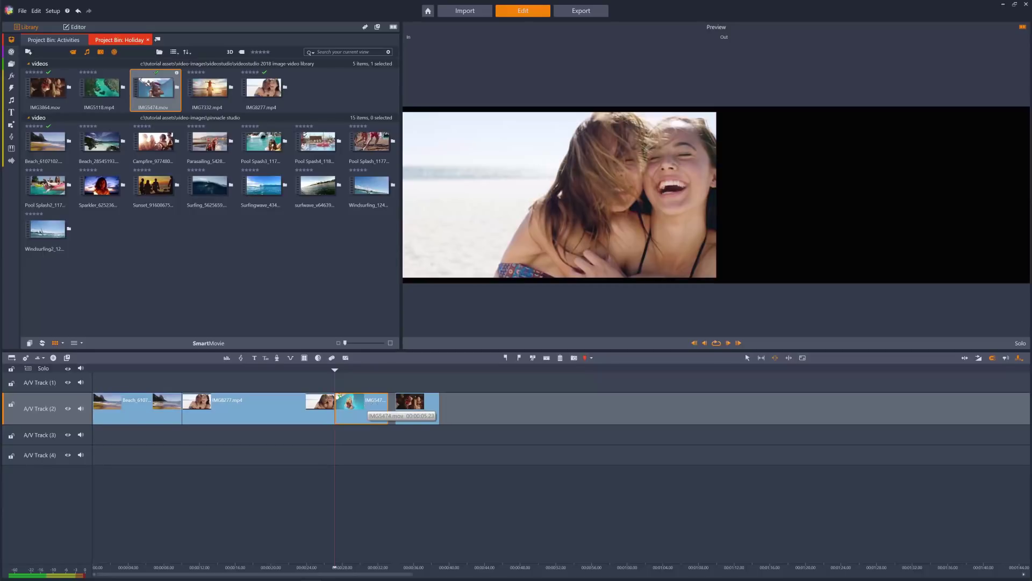
Step trim mode between cut points on the water-slide clip and exit trimming.
left_click(790, 359)
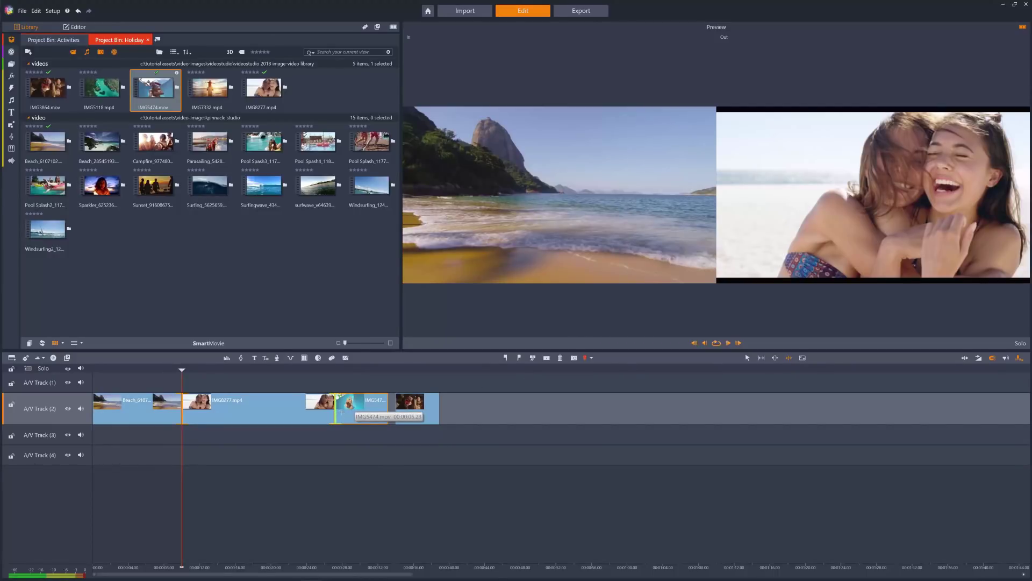
left_click(342, 403)
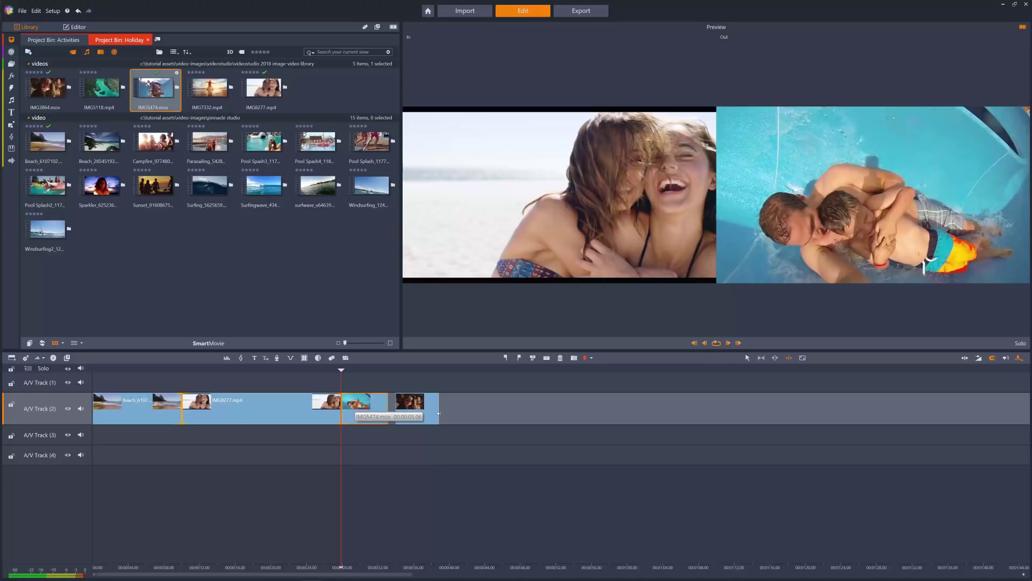
left_click(802, 357)
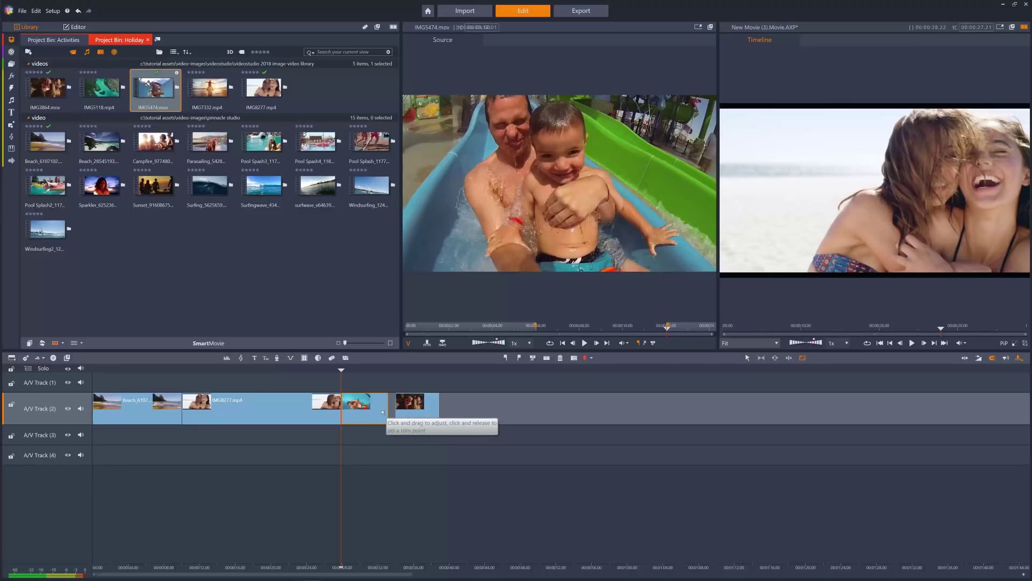
Extend the water-slide clip's end to meet the campfire clip, closing the gap.
left_click_drag(383, 411, 388, 412)
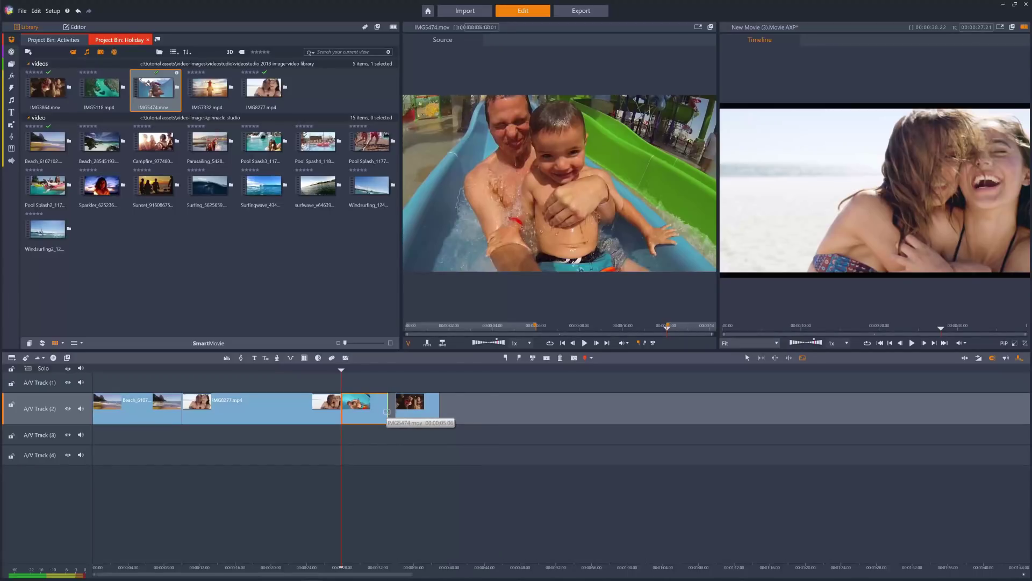
left_click_drag(388, 412, 395, 412)
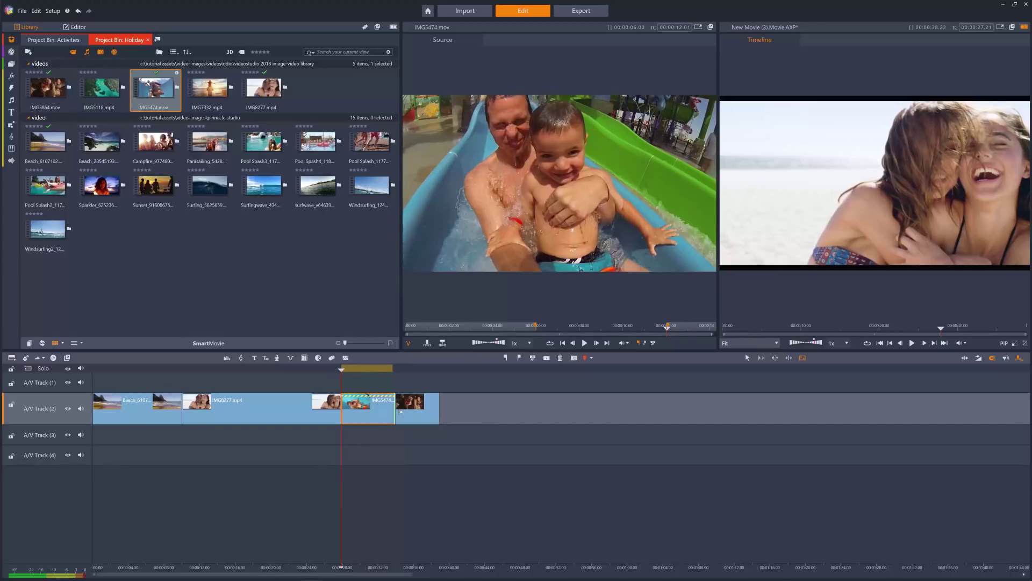